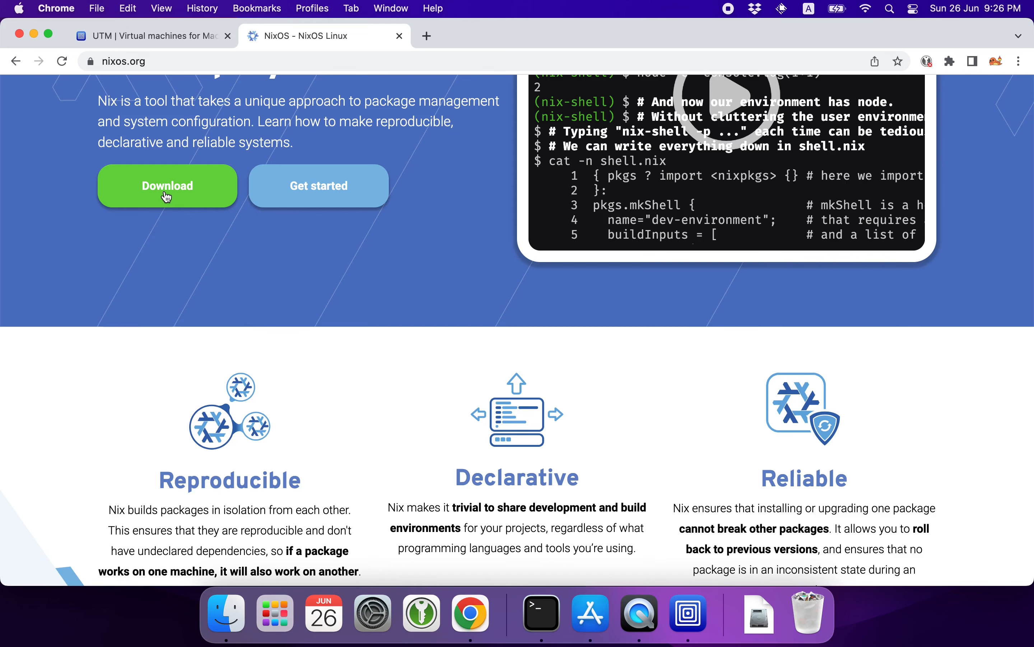
Download the 64-bit minimal NixOS ISO image from the NixOS download page.
click(163, 196)
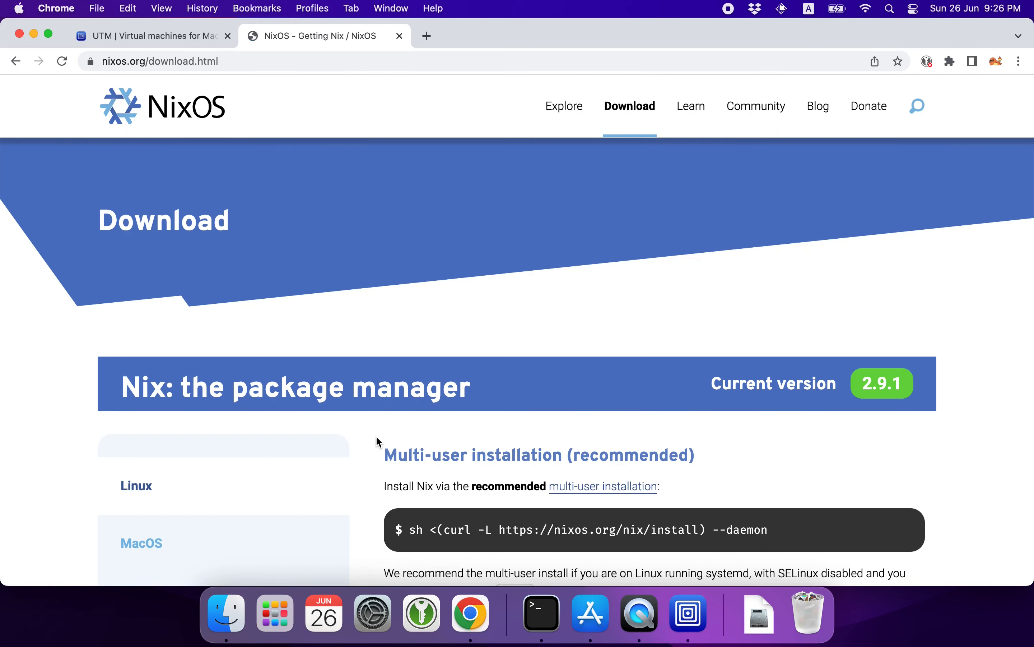
scroll(376, 437, down, 3)
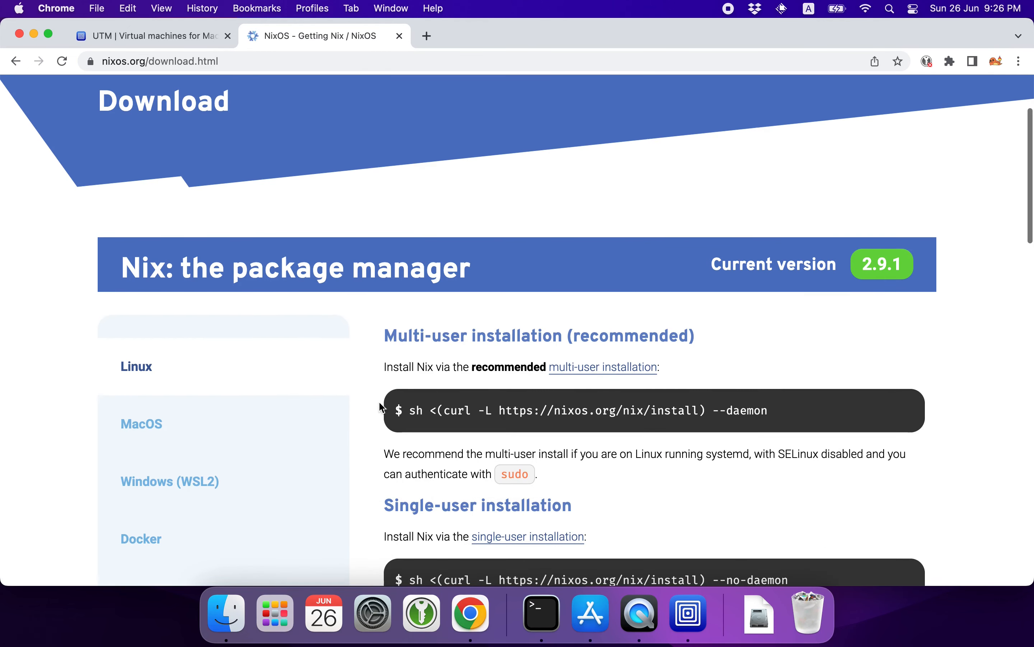
scroll(227, 281, down, 3)
scroll(226, 281, down, 15)
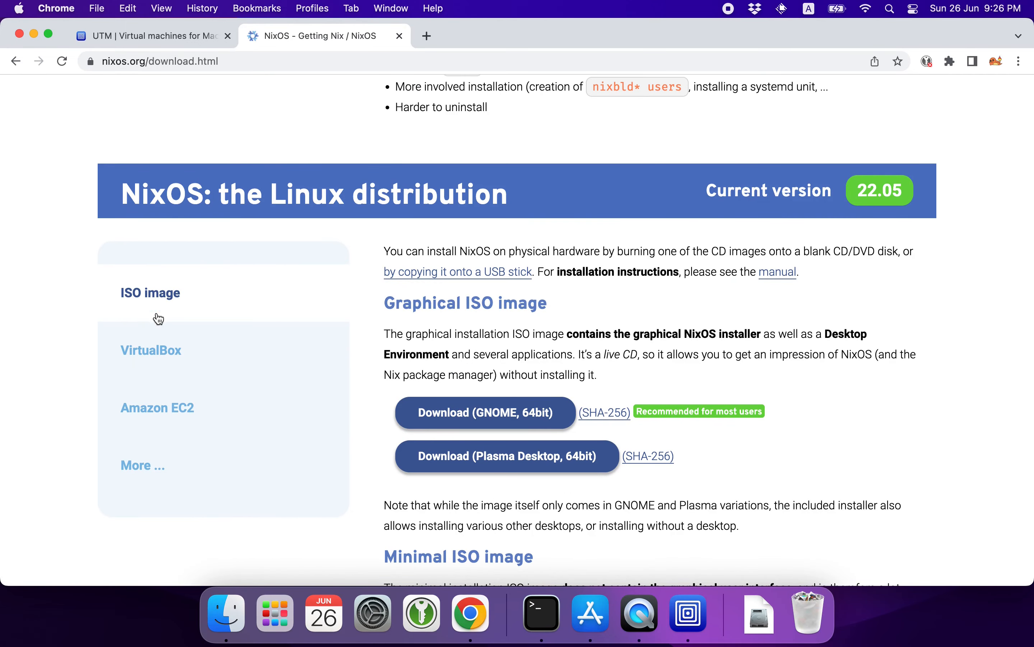
scroll(202, 305, down, 9)
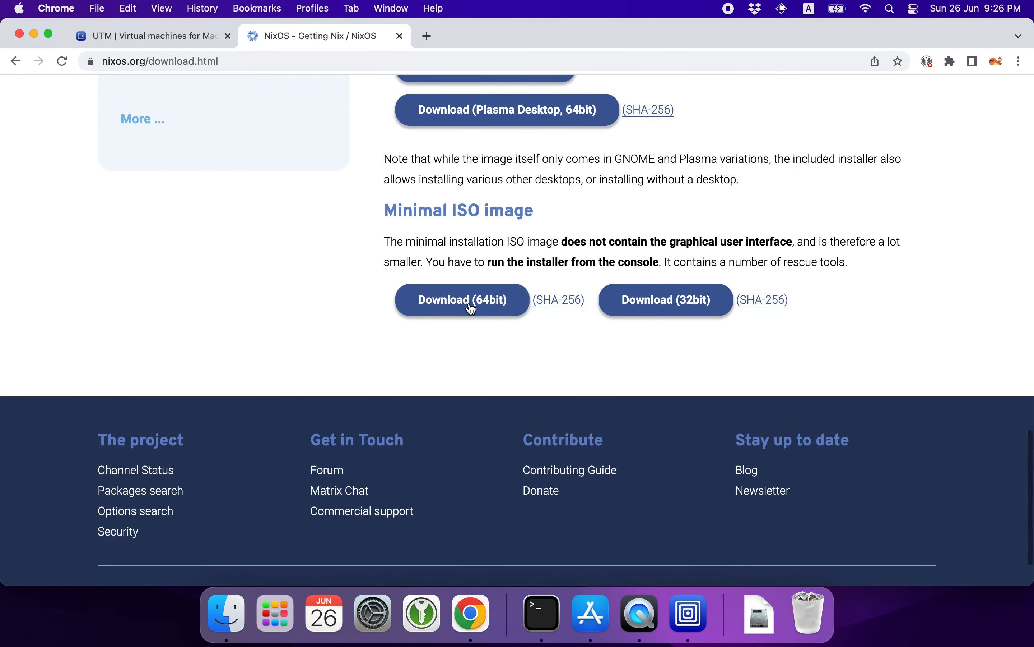
click(469, 307)
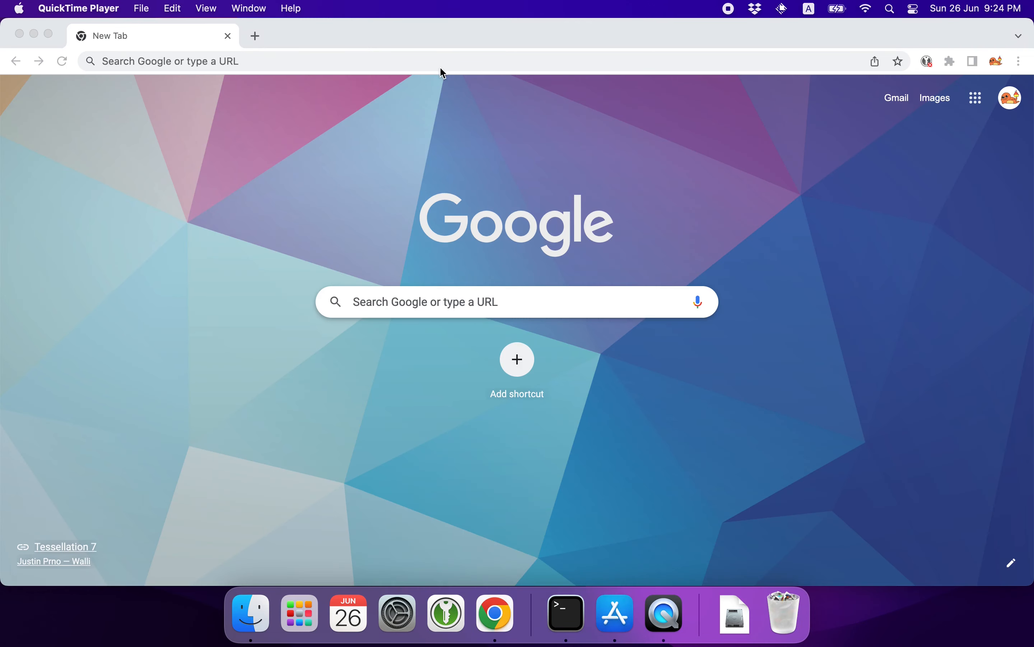
click(437, 63)
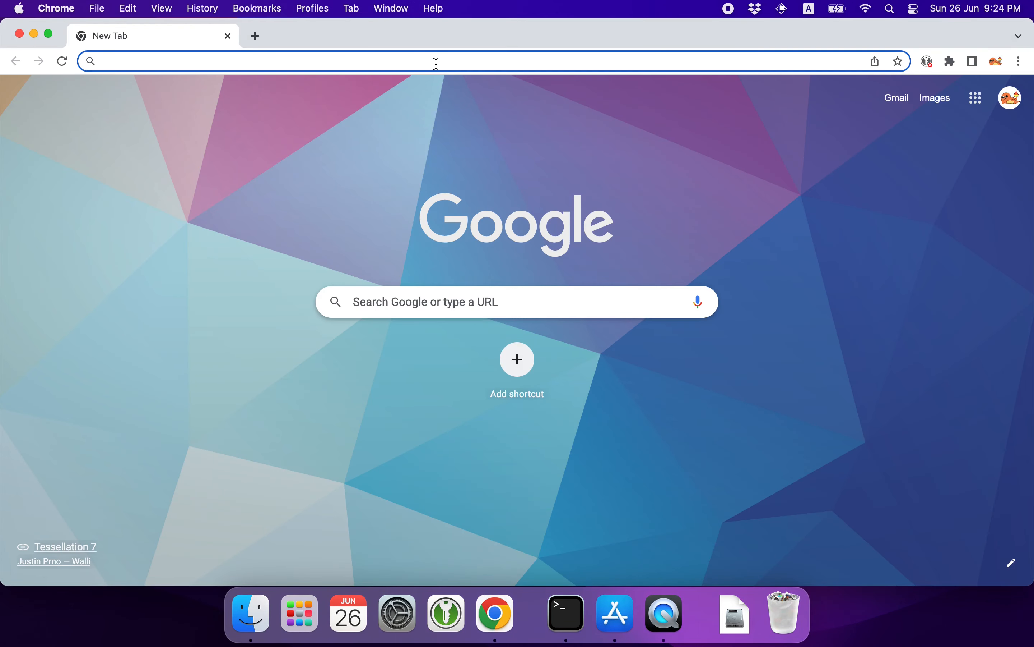
text(https://)
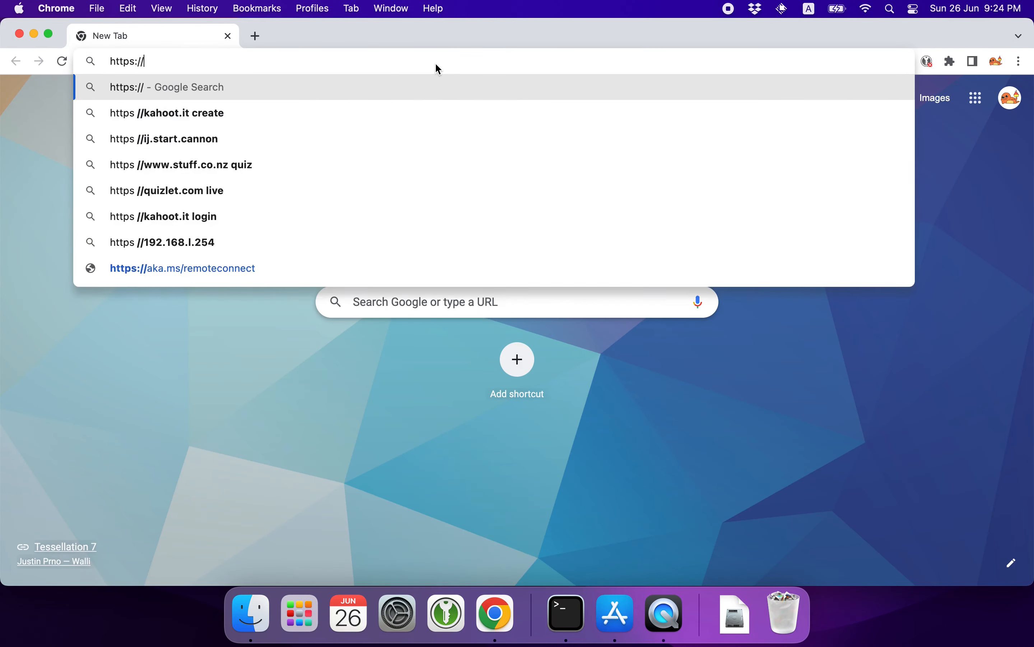
text(mac.getutm.)
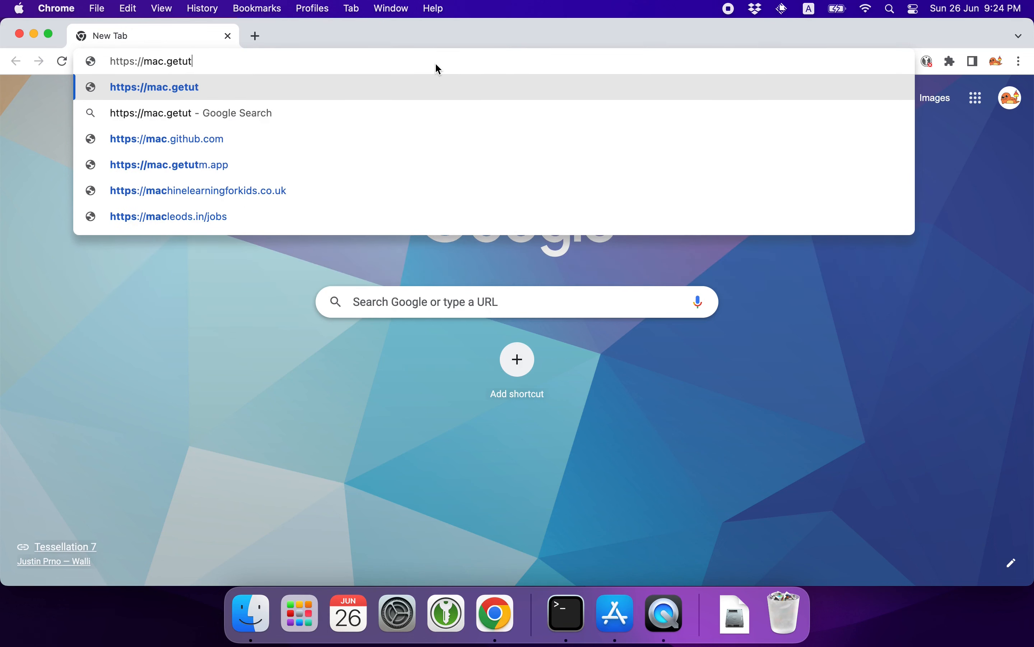
text(app)
key(Return)
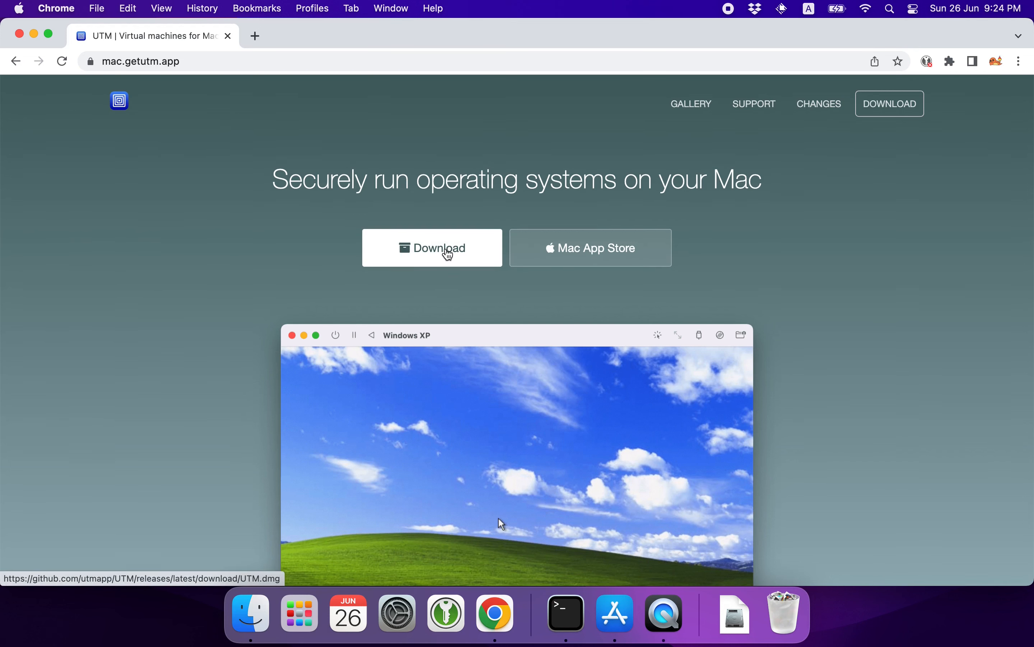
click(449, 256)
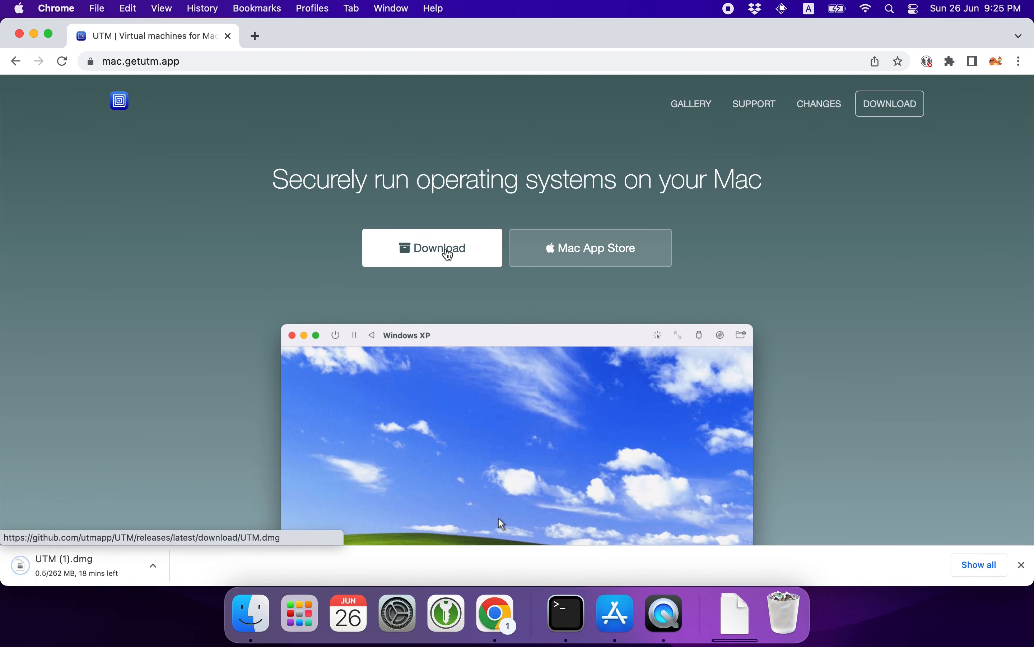
click(153, 565)
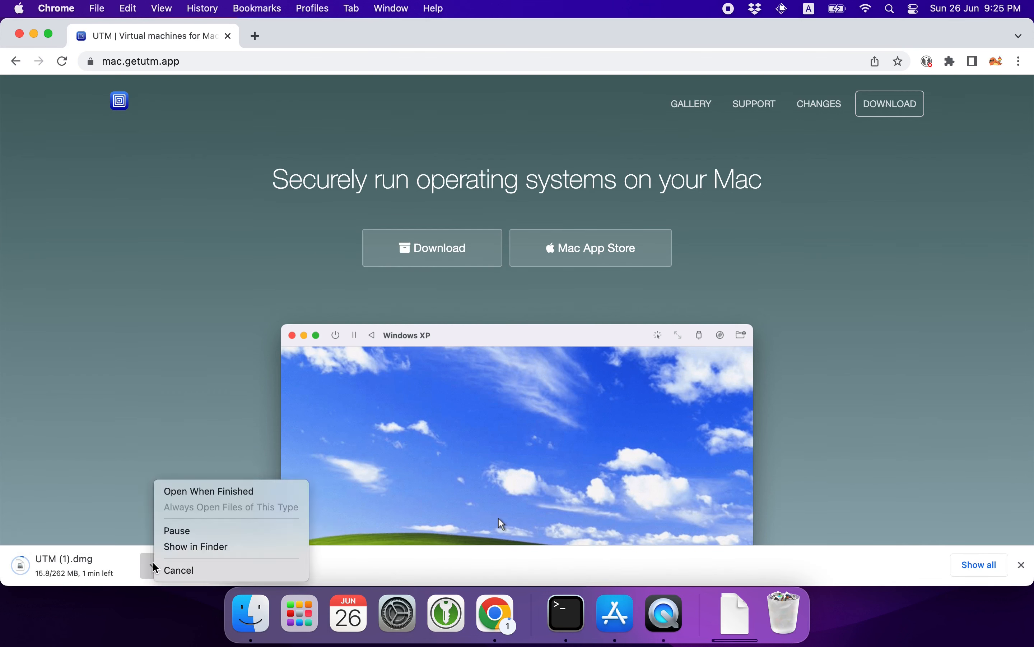
click(184, 570)
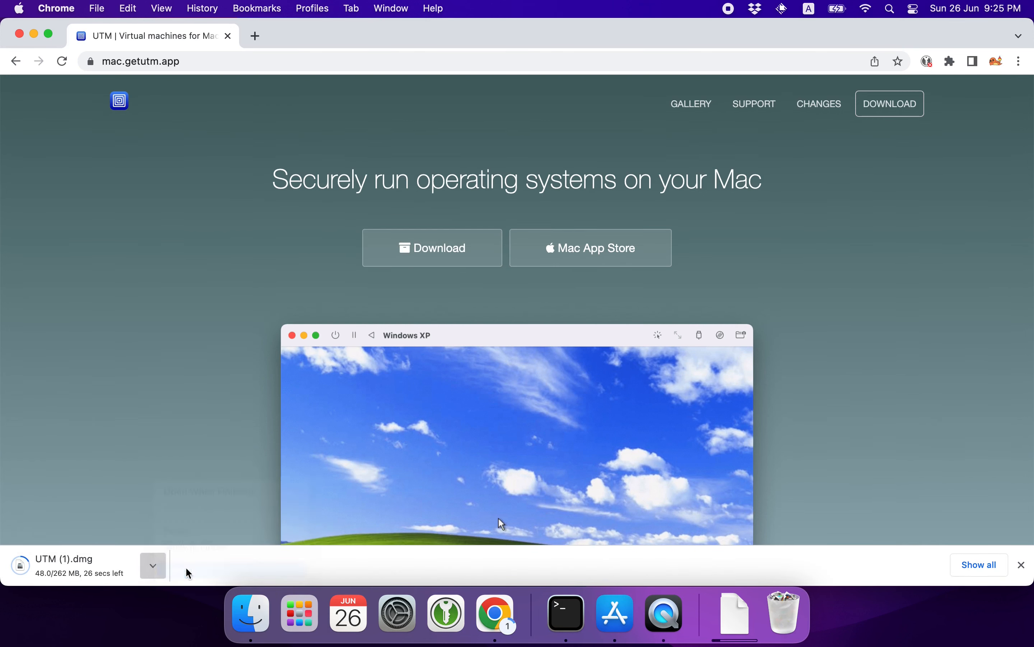
Open the downloaded UTM.dmg and install UTM by moving it into Applications.
click(735, 613)
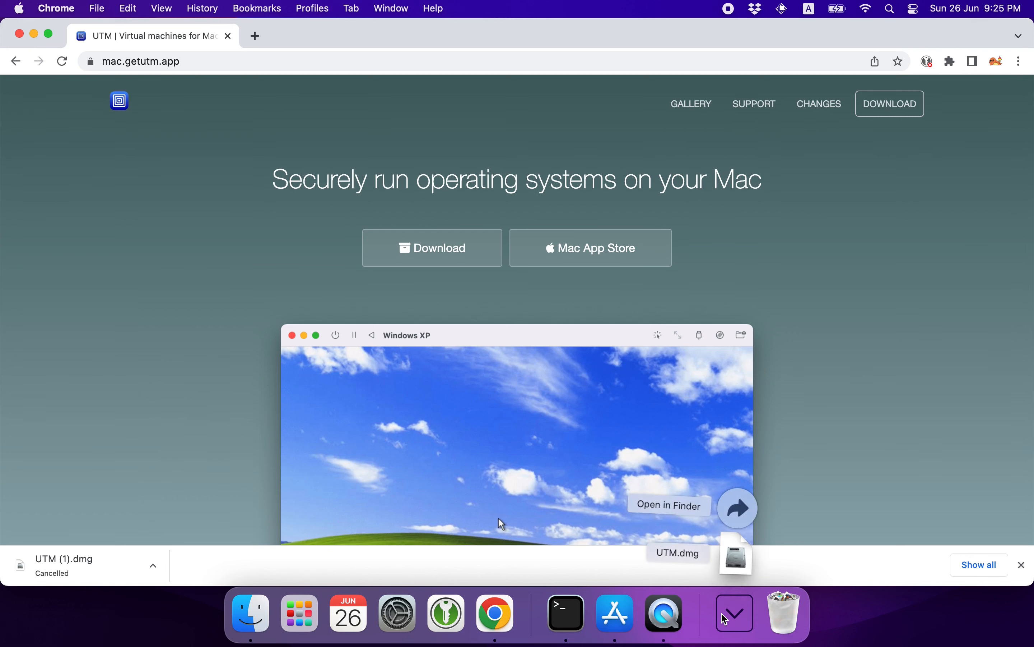
click(798, 519)
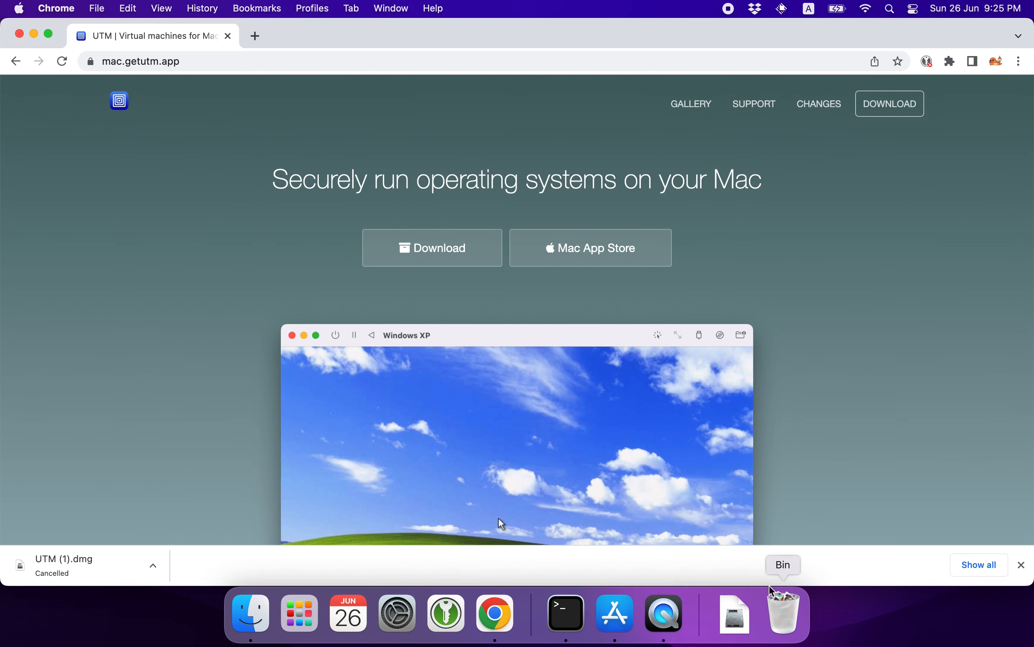
click(746, 616)
click(733, 554)
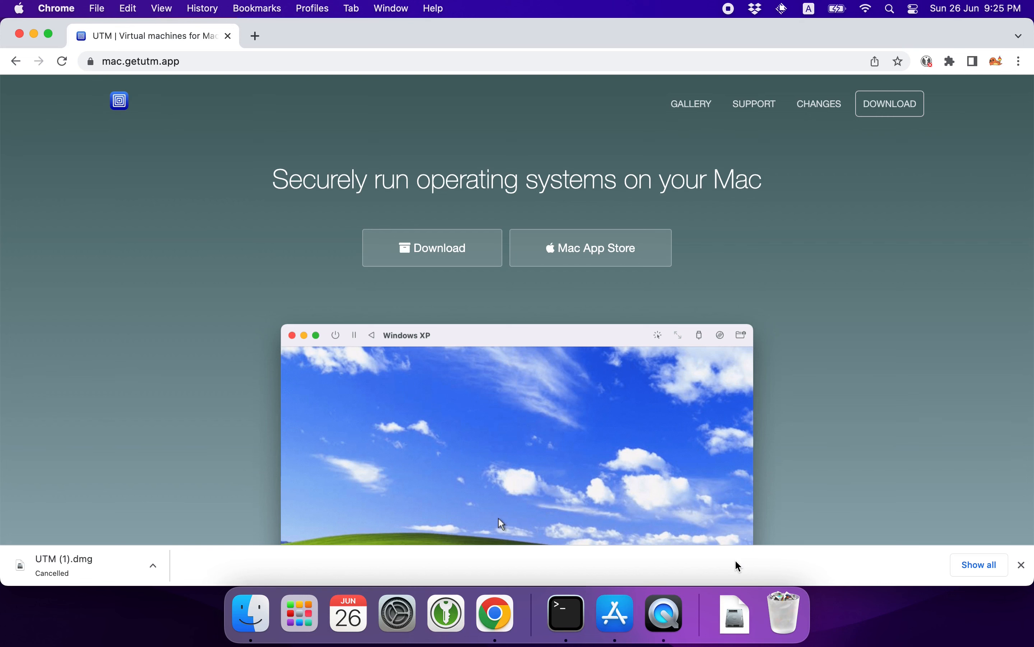
drag(209, 417, 438, 417)
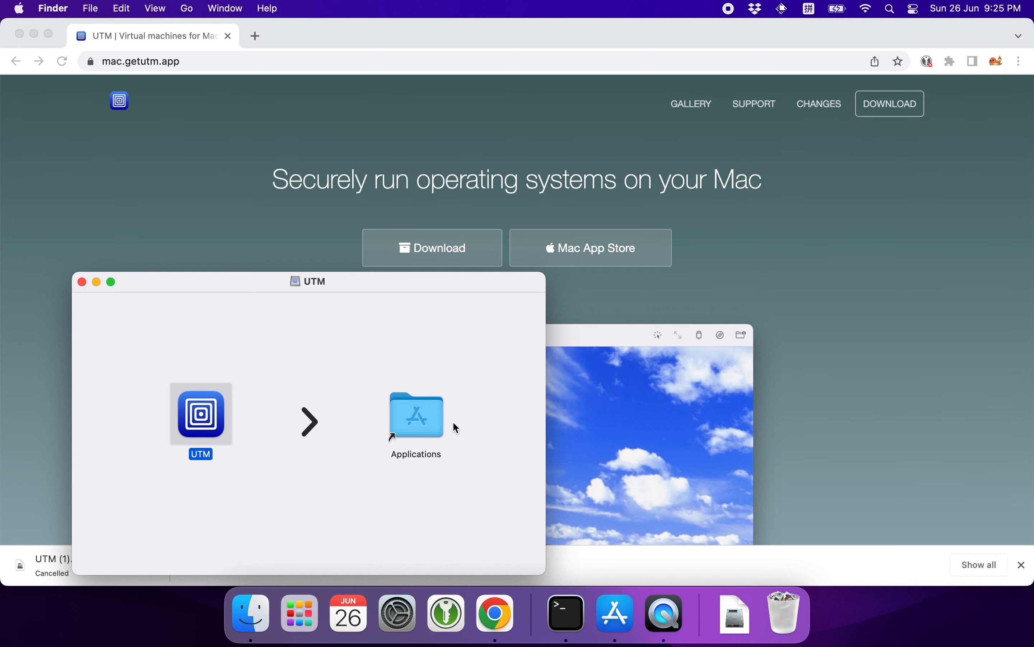
Launch UTM through the app launcher and close the UTM disk image window.
key(alt+space)
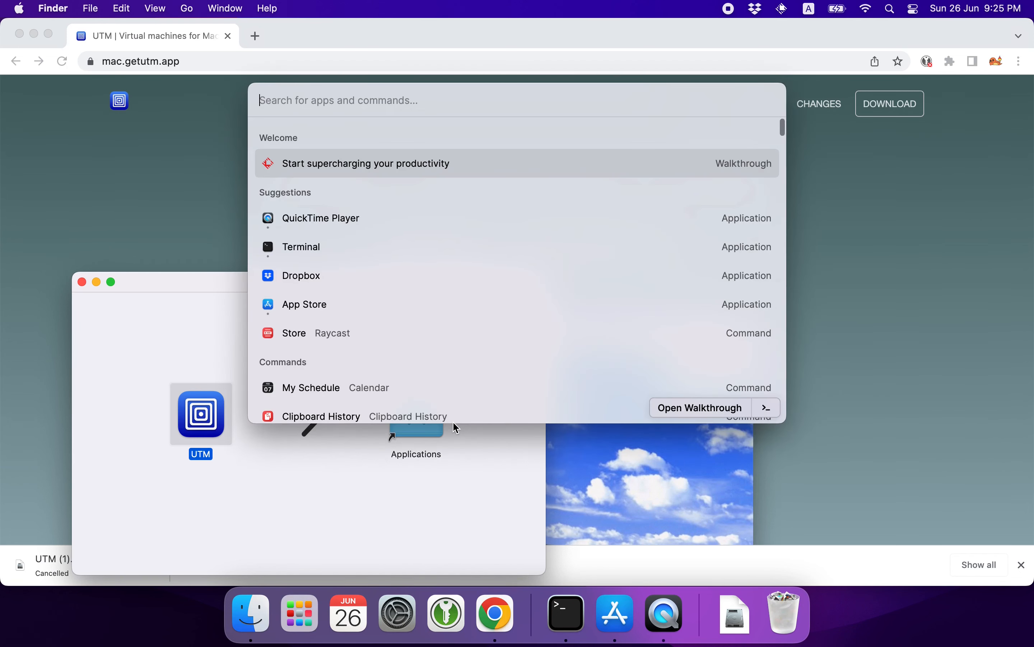
text(utm)
key(Return)
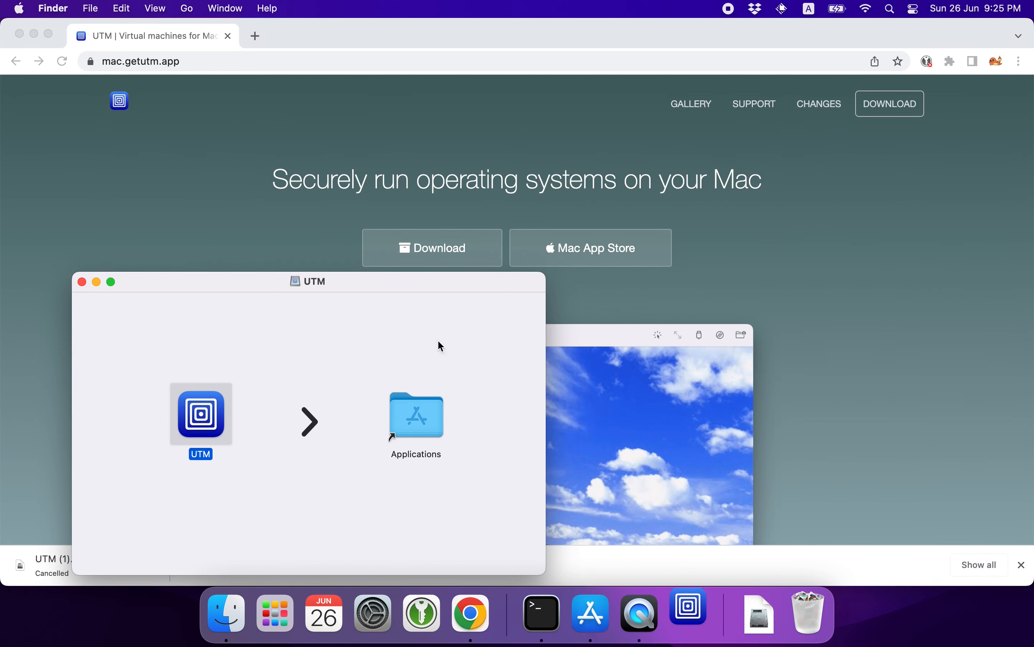
click(81, 282)
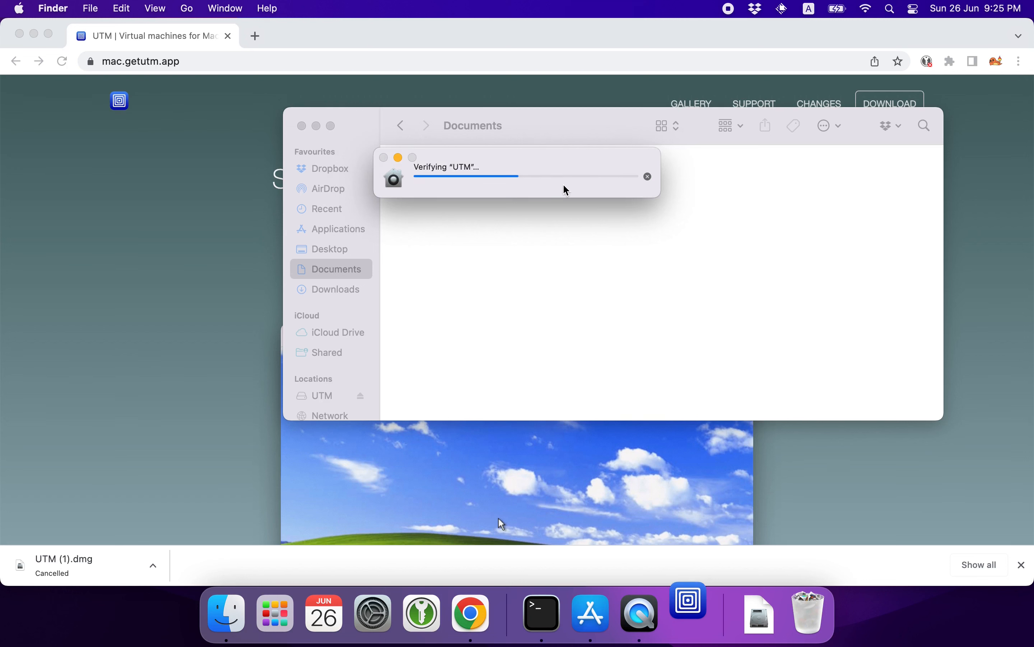
drag(544, 164, 564, 202)
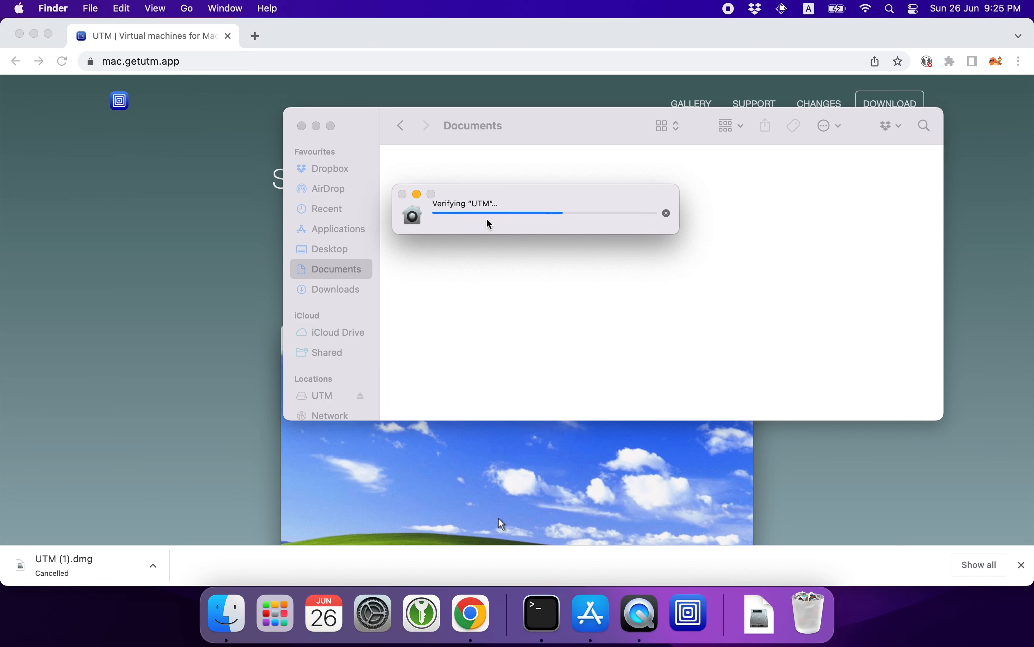
click(546, 283)
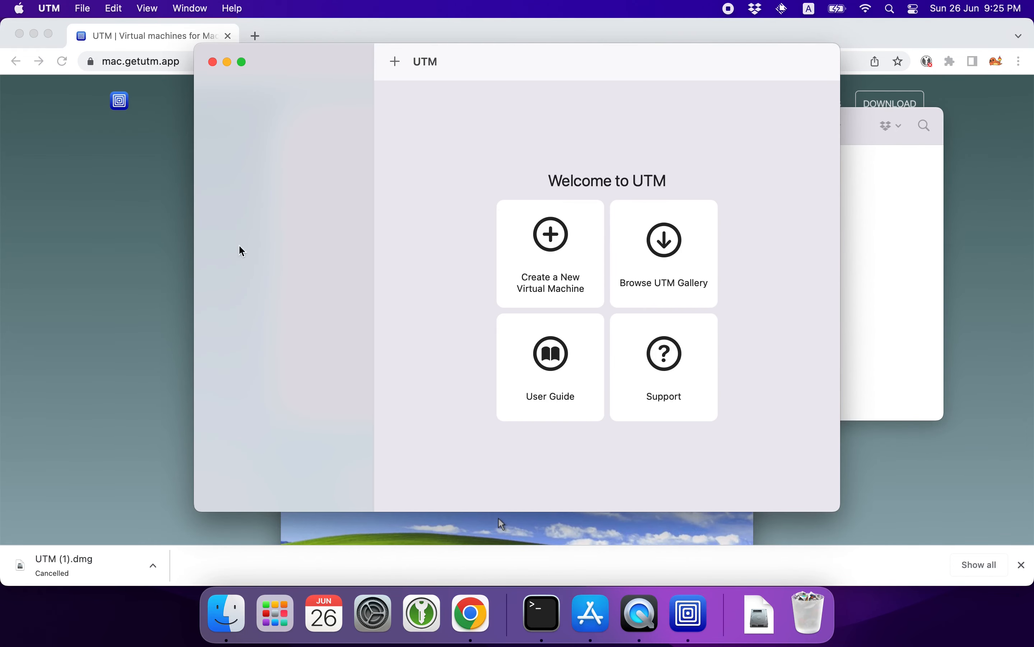
Start creating a new virtual machine in UTM using Virtualize with the Other operating system.
click(149, 248)
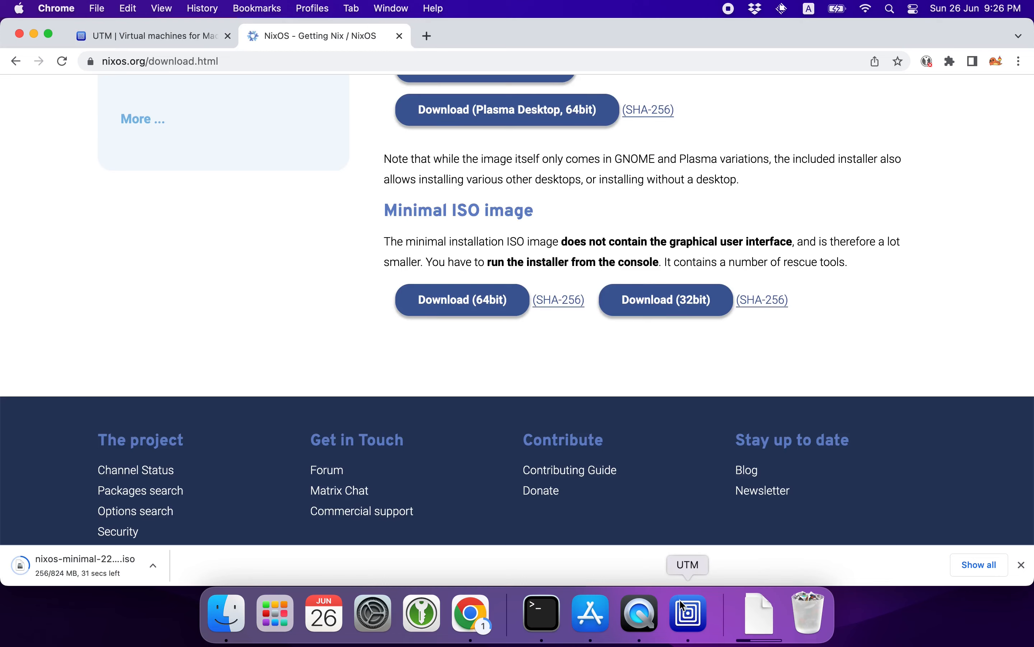
click(684, 605)
click(567, 270)
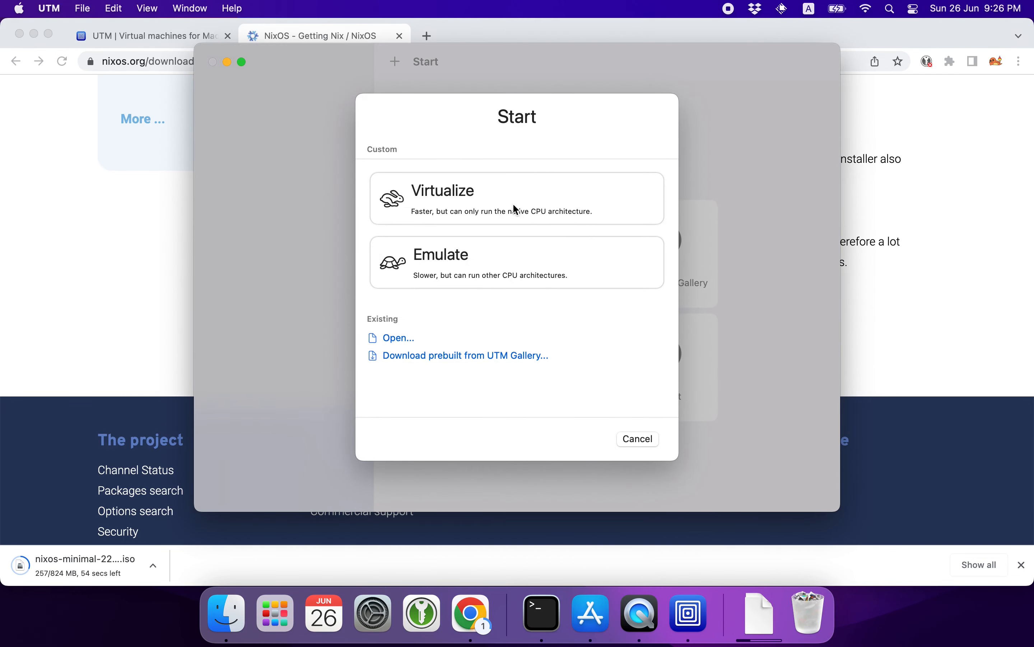
click(517, 209)
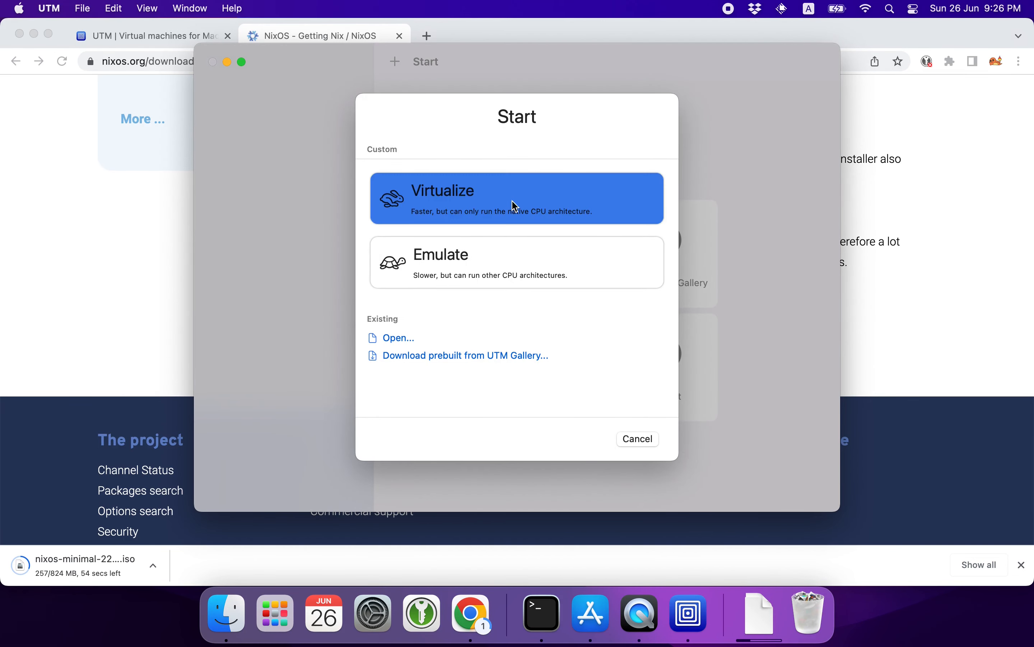
click(514, 333)
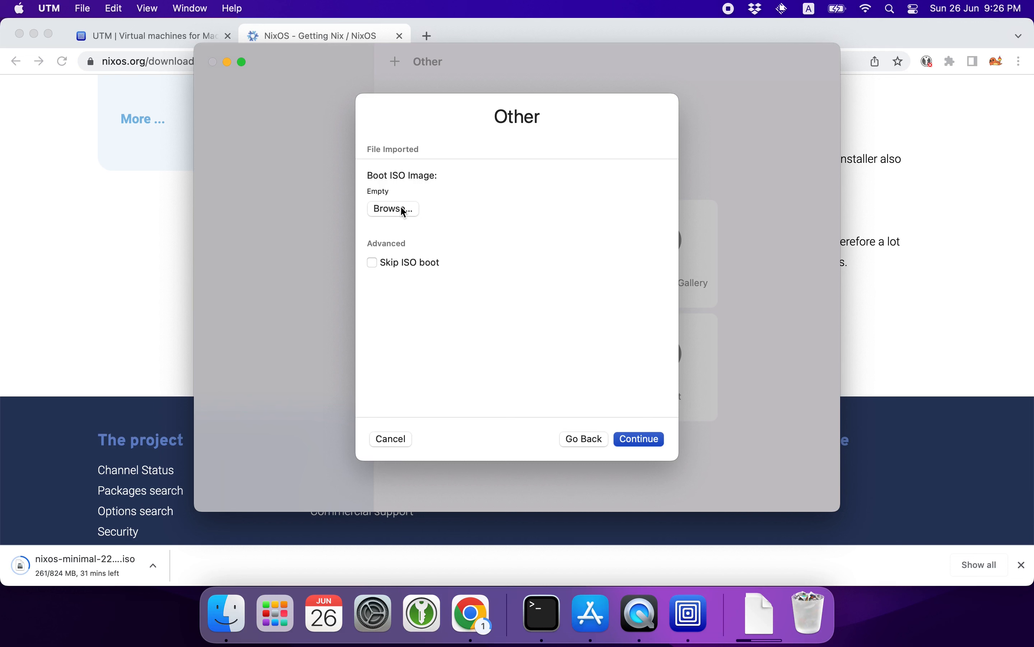
Select the nixos-minimal ISO in /tmp as the boot ISO image and continue.
click(403, 210)
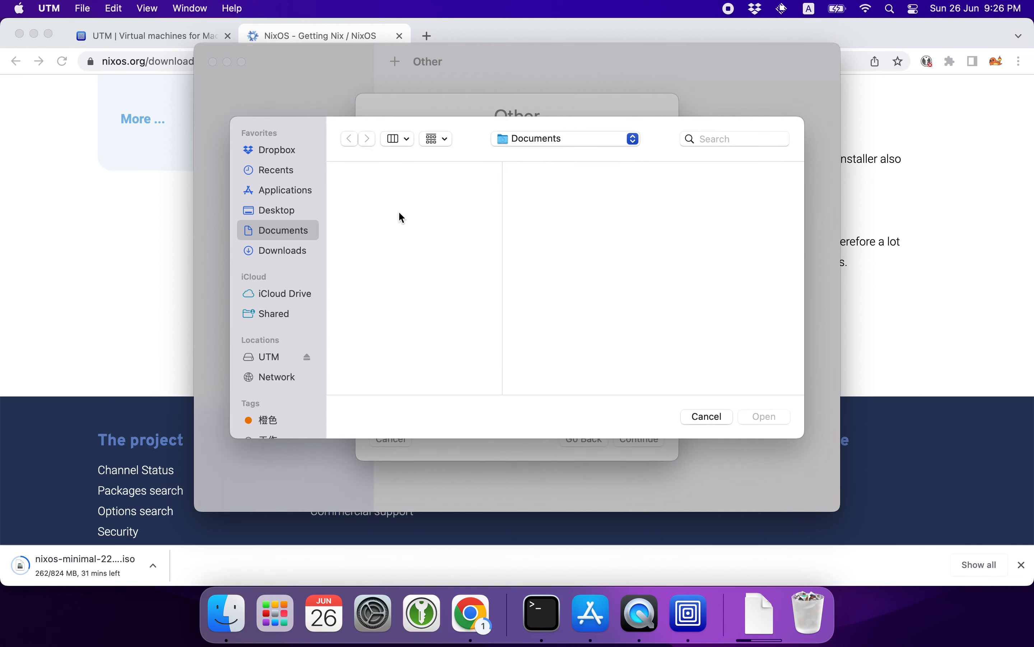
key(super+shift+g)
text(/tmp)
key(Return)
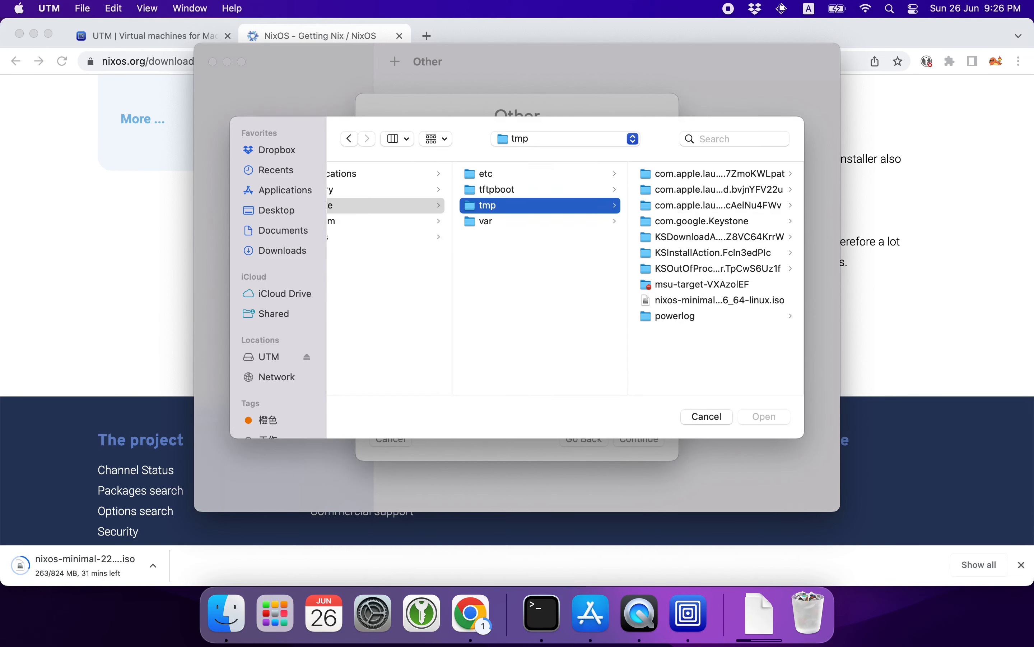
double_click(695, 299)
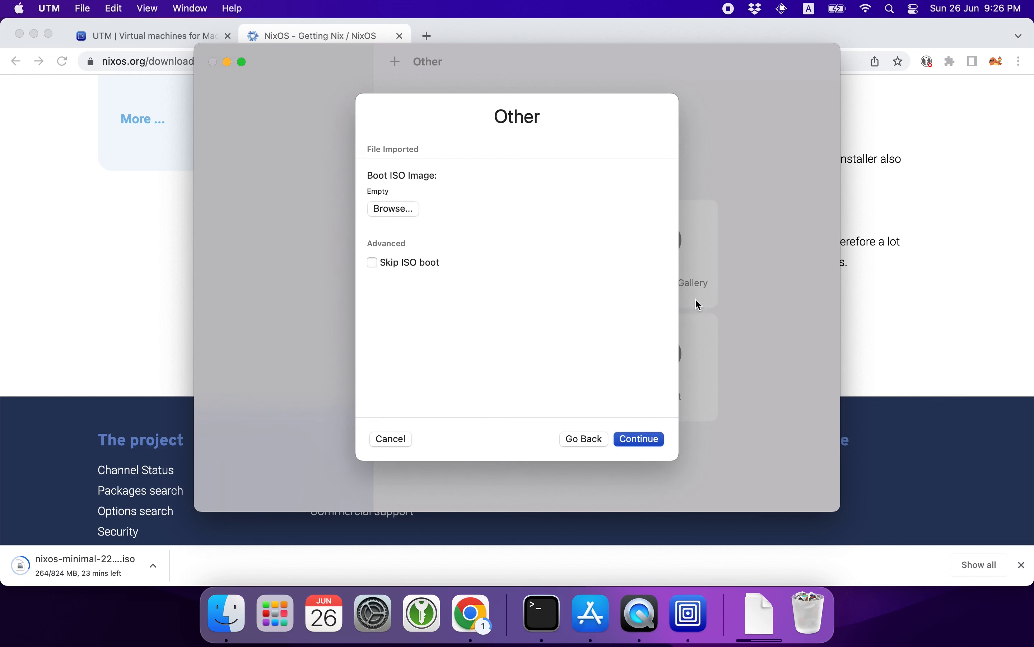
click(629, 440)
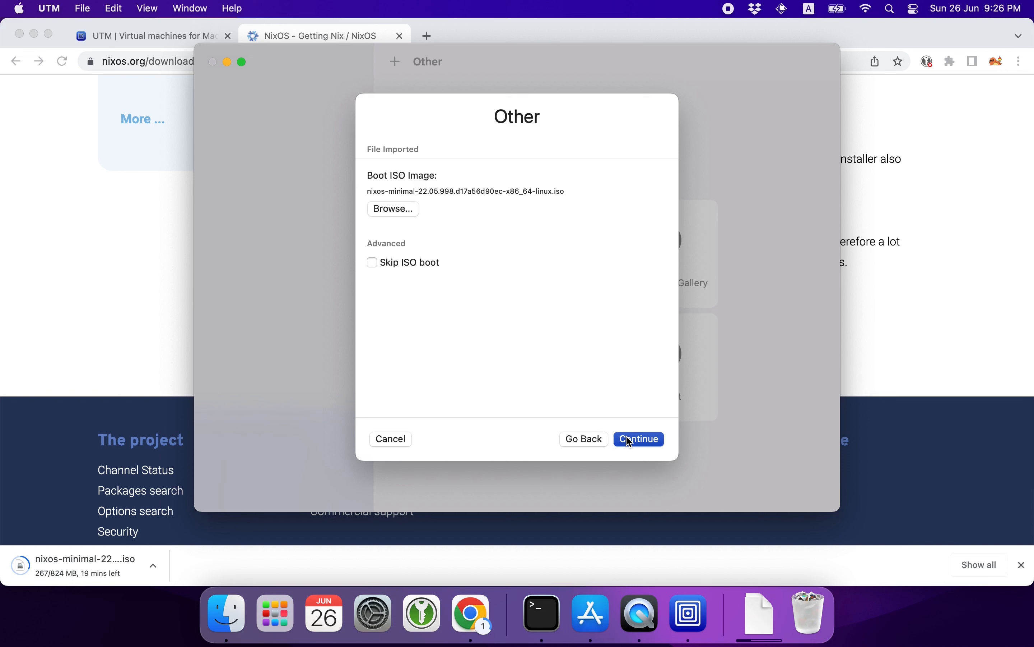
click(630, 440)
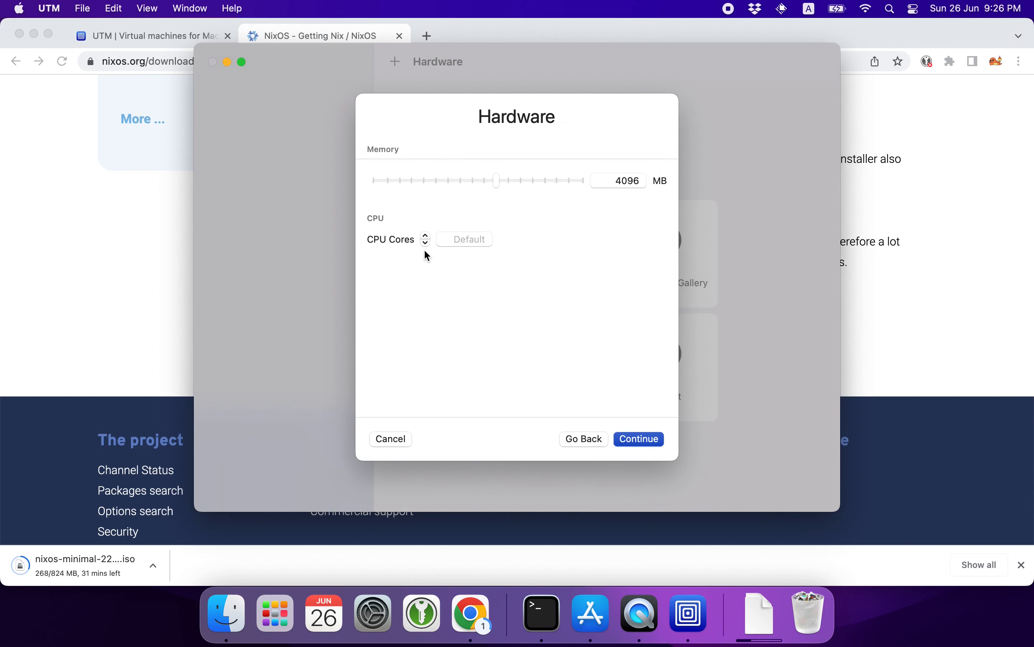
Set the CPU cores to 2 and the memory to 8192 MB, then continue.
click(453, 243)
text(2)
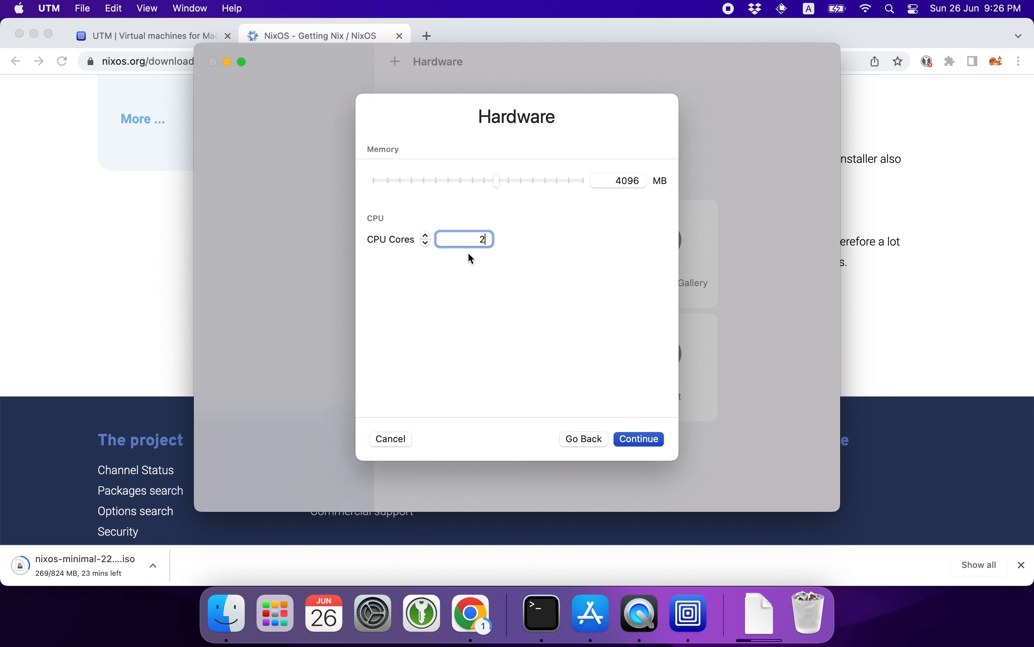
click(621, 183)
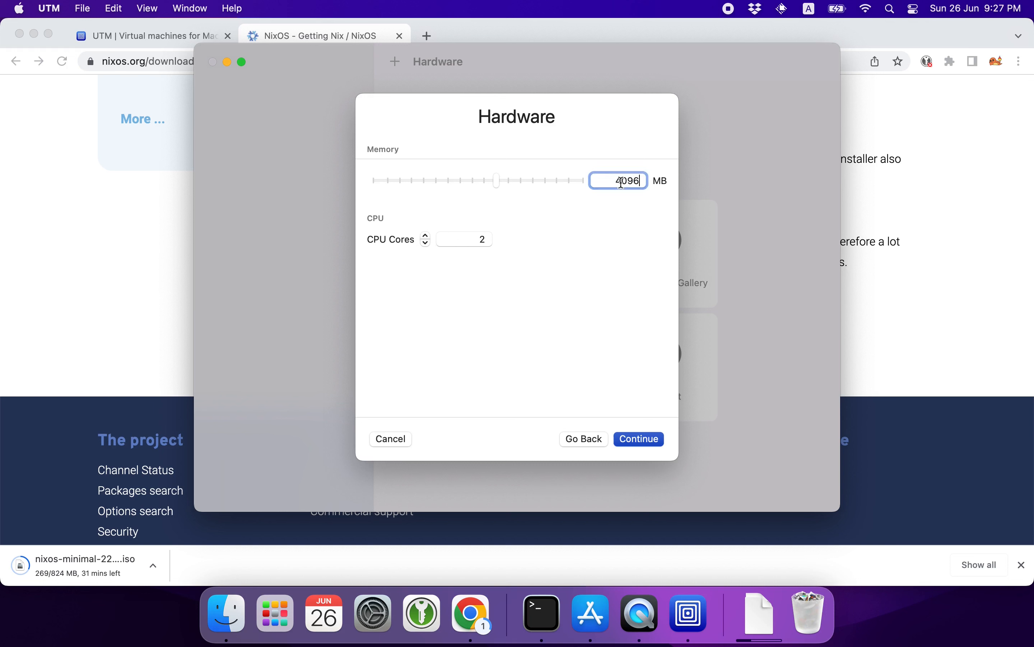
double_click(622, 183)
text(8192)
click(637, 440)
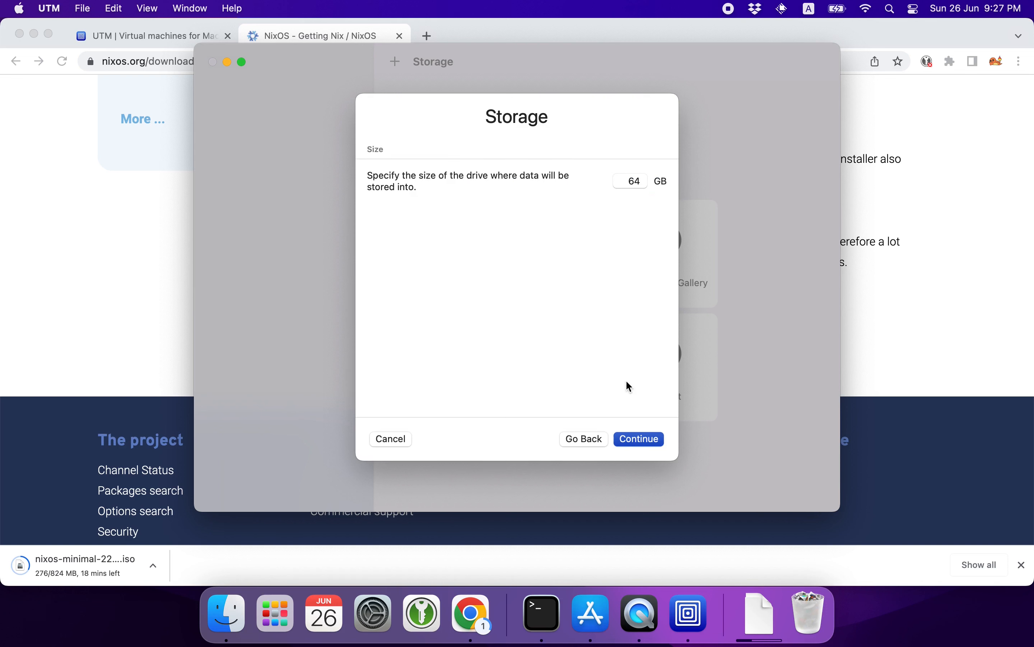
Accept the default storage size and shared directory settings to reach the summary.
click(631, 184)
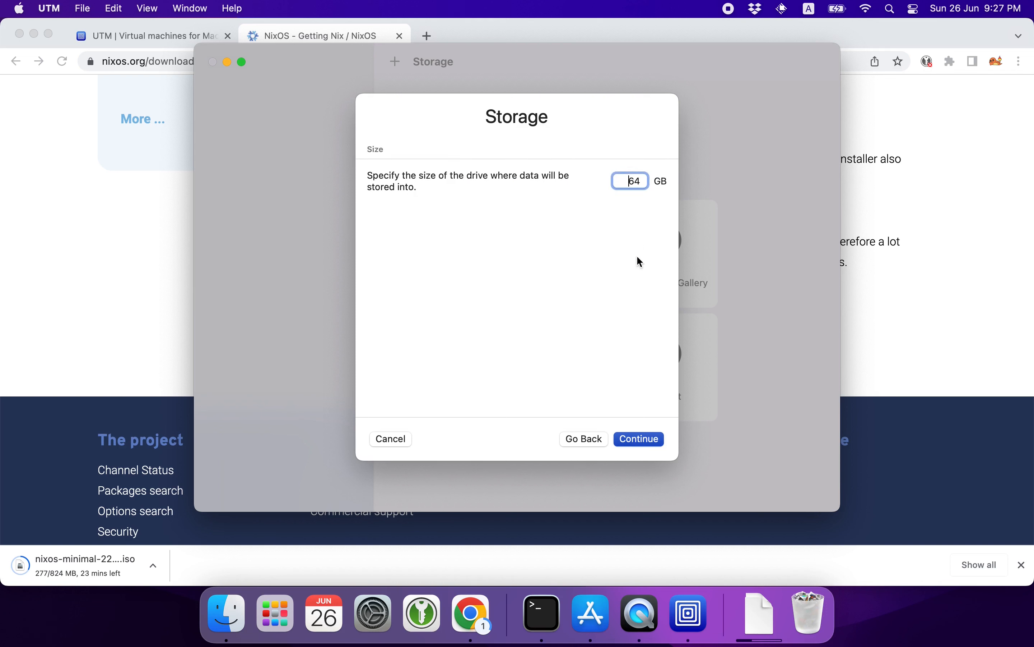
click(638, 440)
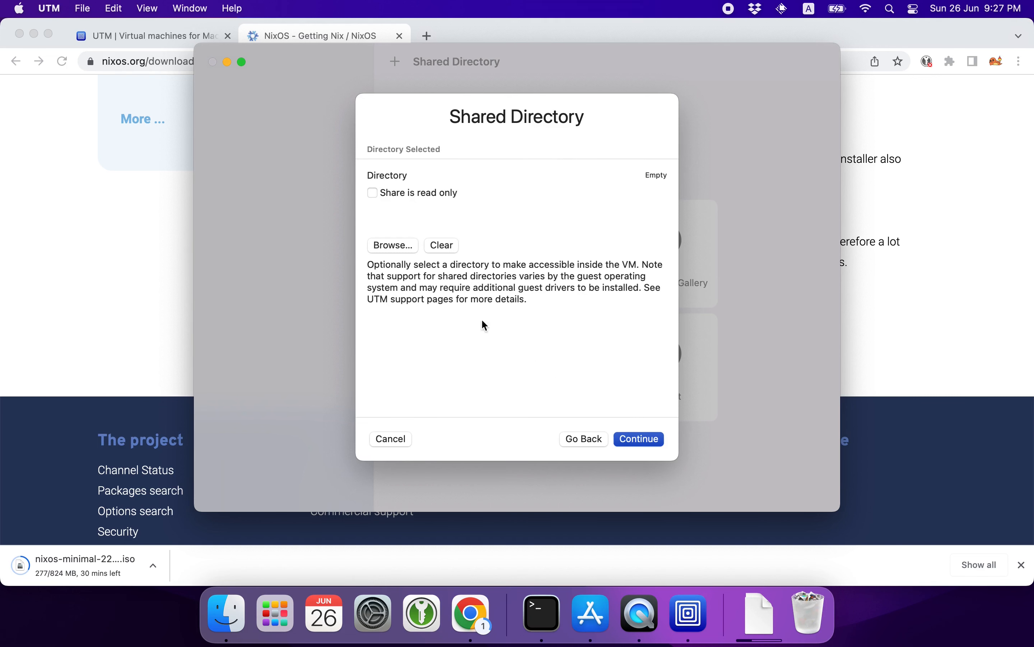
click(646, 444)
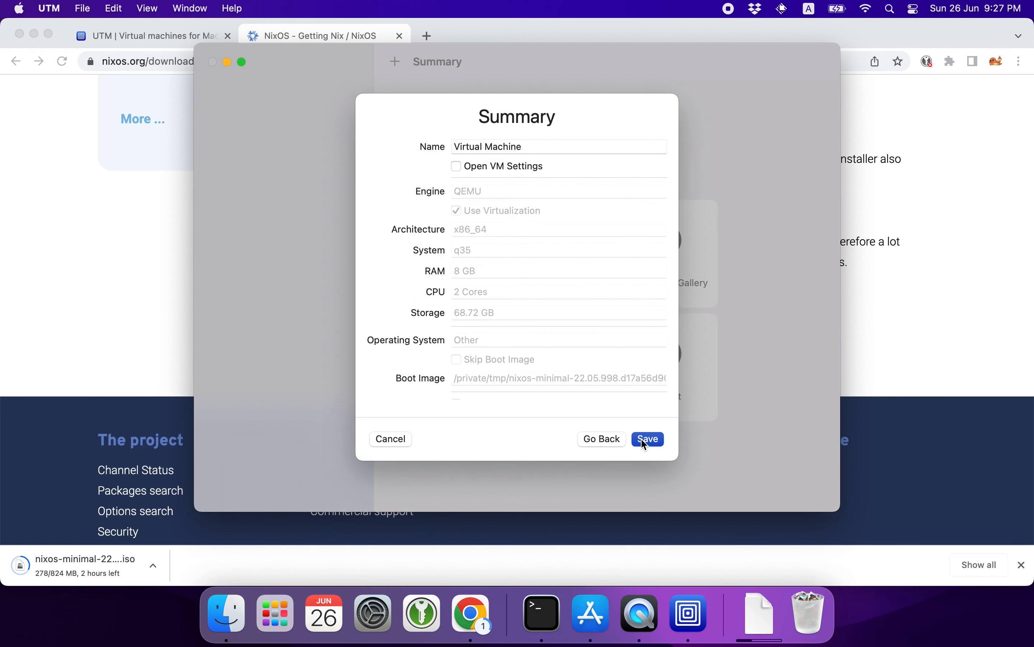
Name the virtual machine devbox and save it.
click(515, 148)
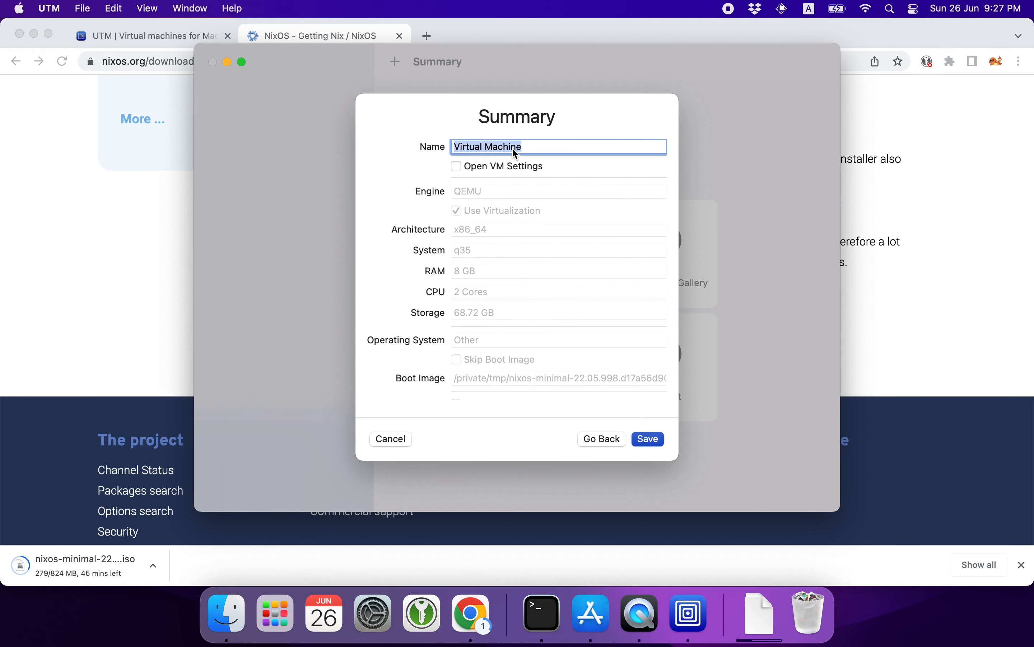
text(devbox)
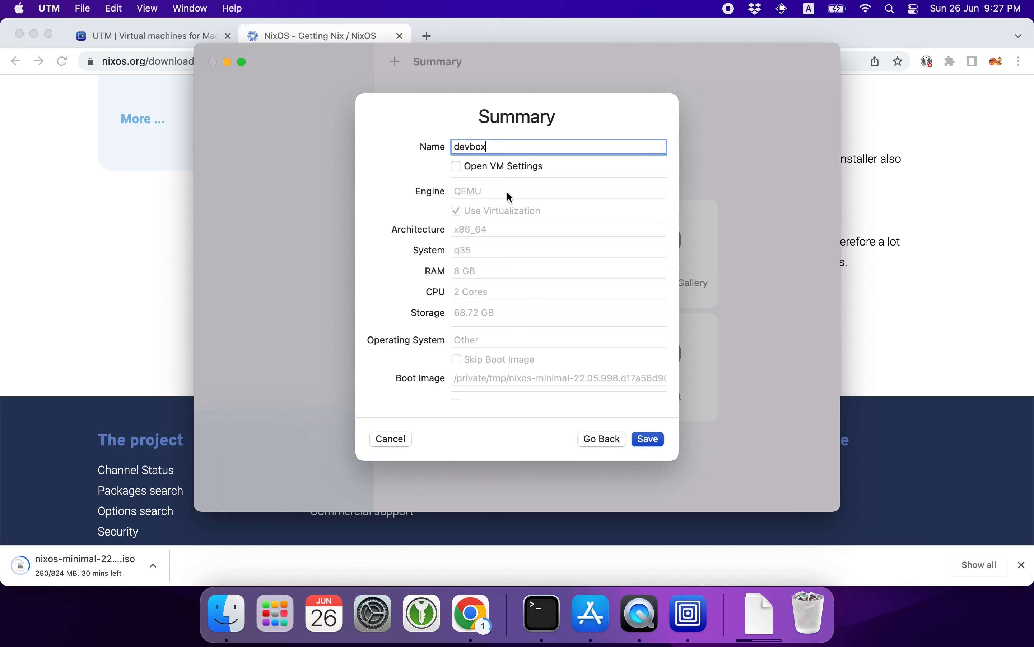
scroll(505, 201, down, 2)
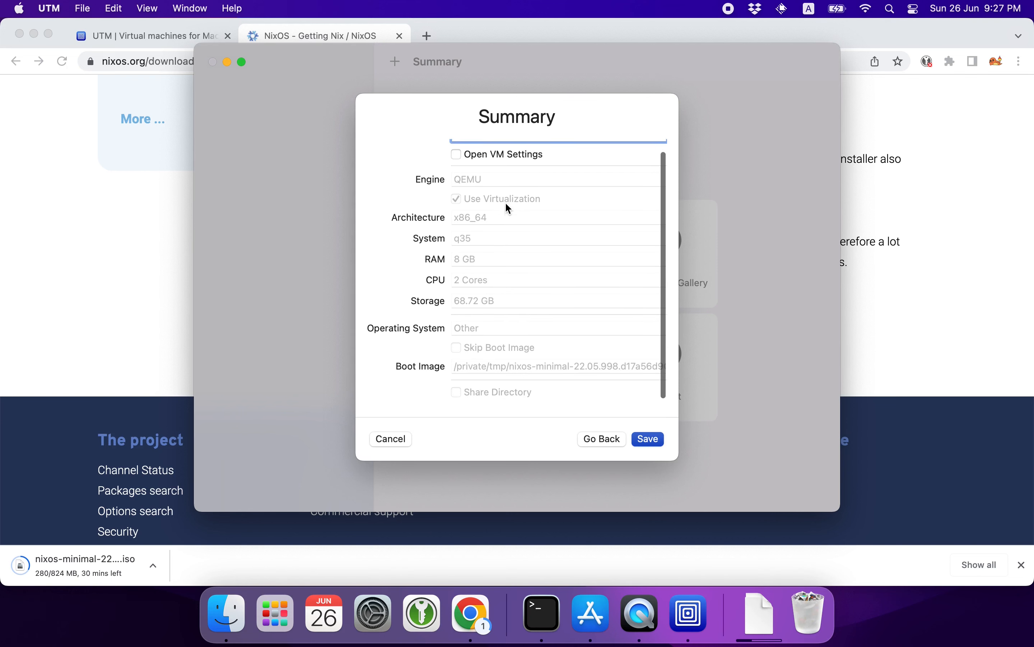
click(648, 440)
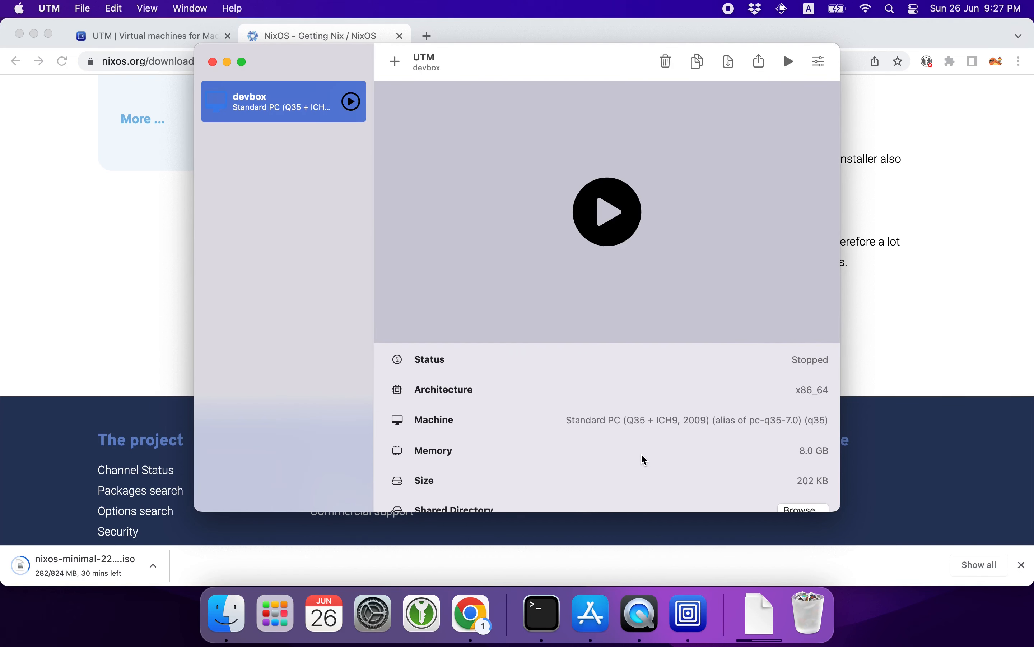
Close the download bar and move the browser and App Store windows out of the way of UTM.
click(1023, 565)
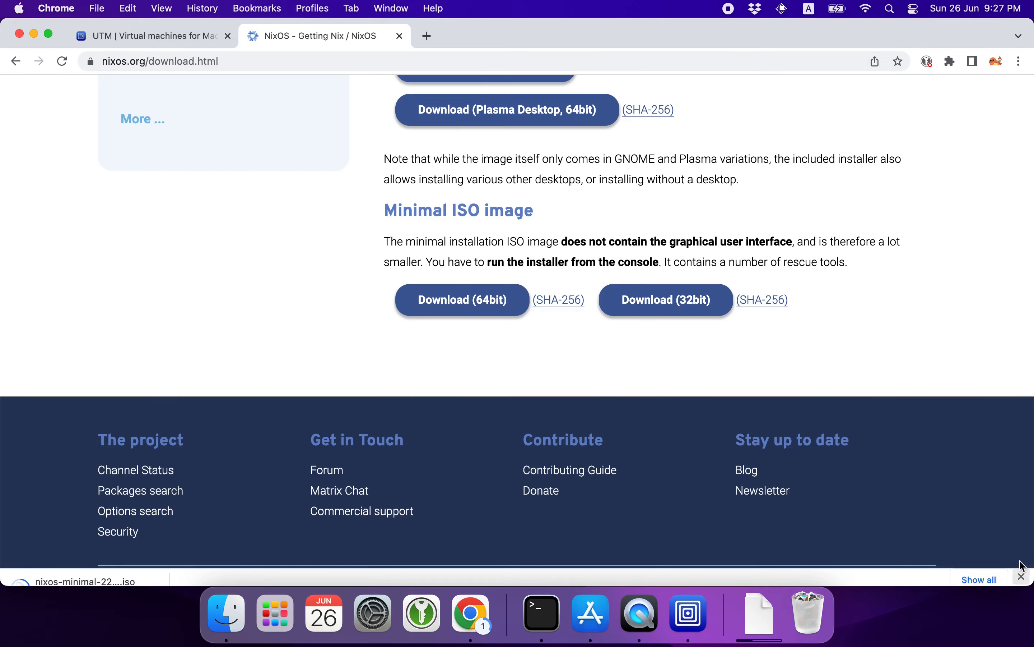
click(34, 34)
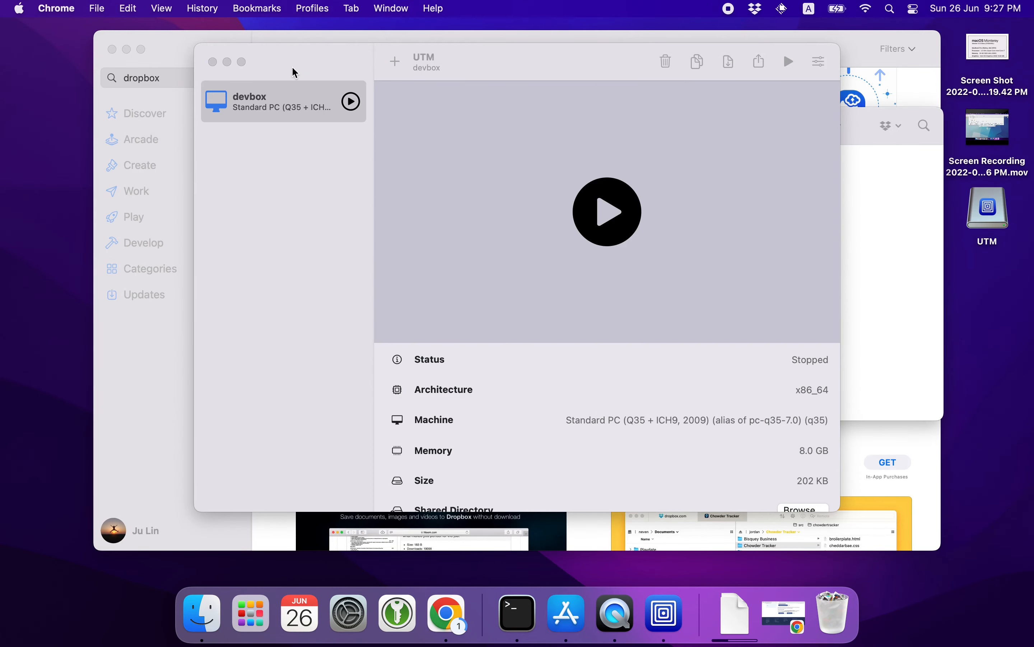
click(112, 49)
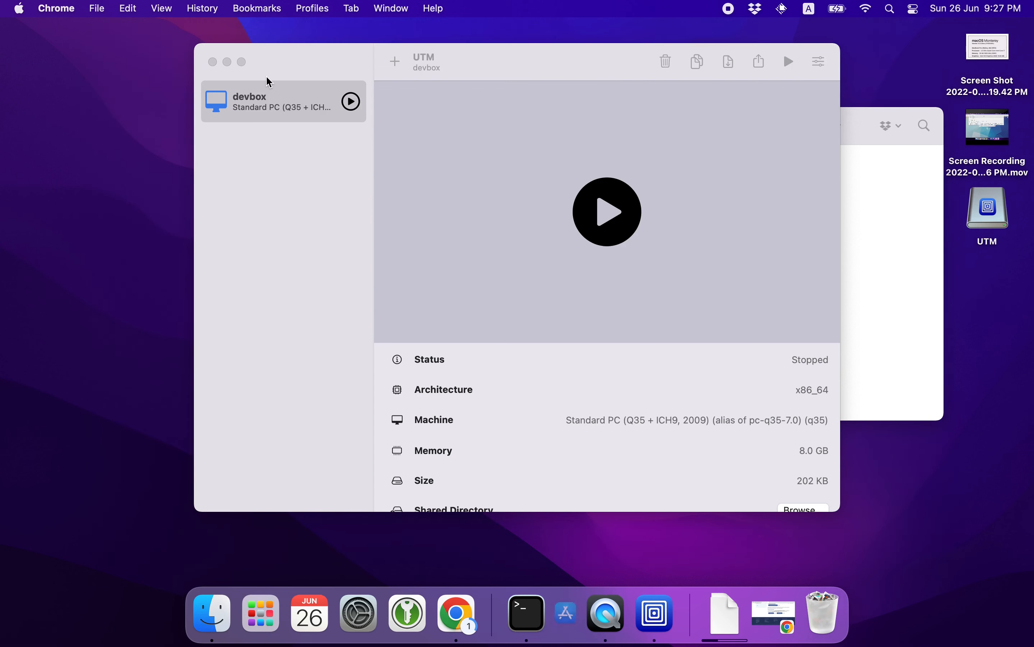
Start the devbox virtual machine and boot the default NixOS Installer entry.
click(304, 107)
click(351, 103)
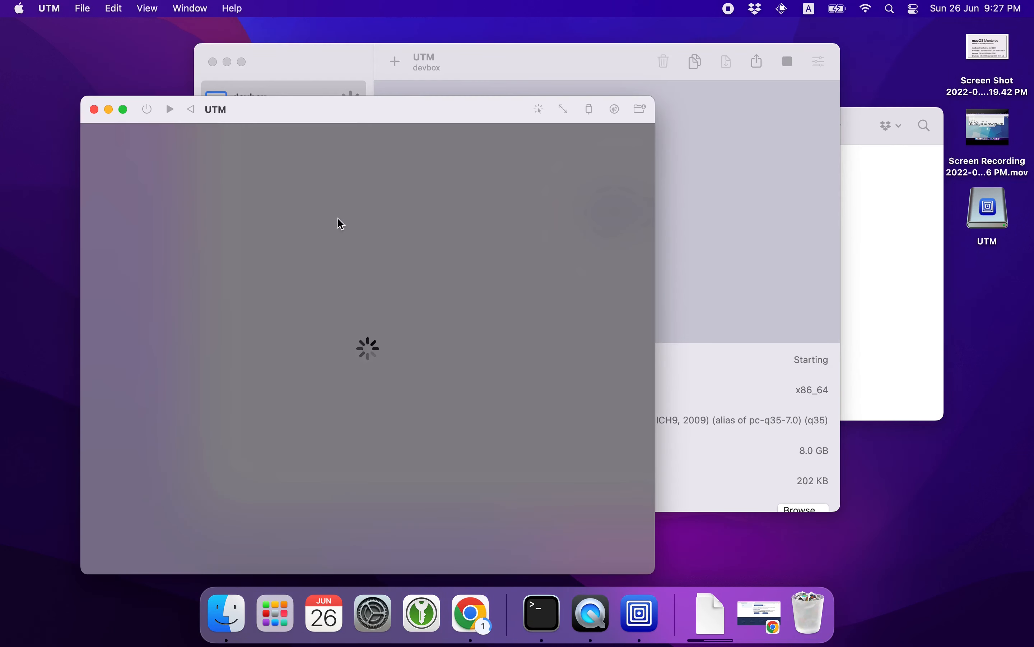
drag(284, 112, 434, 88)
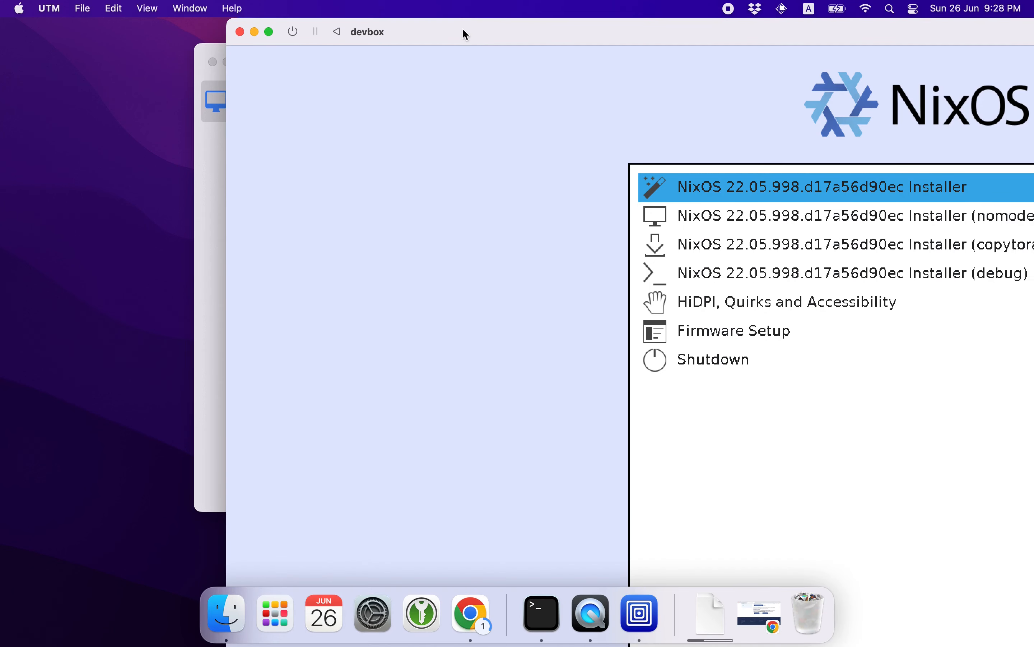
drag(464, 33, 230, 25)
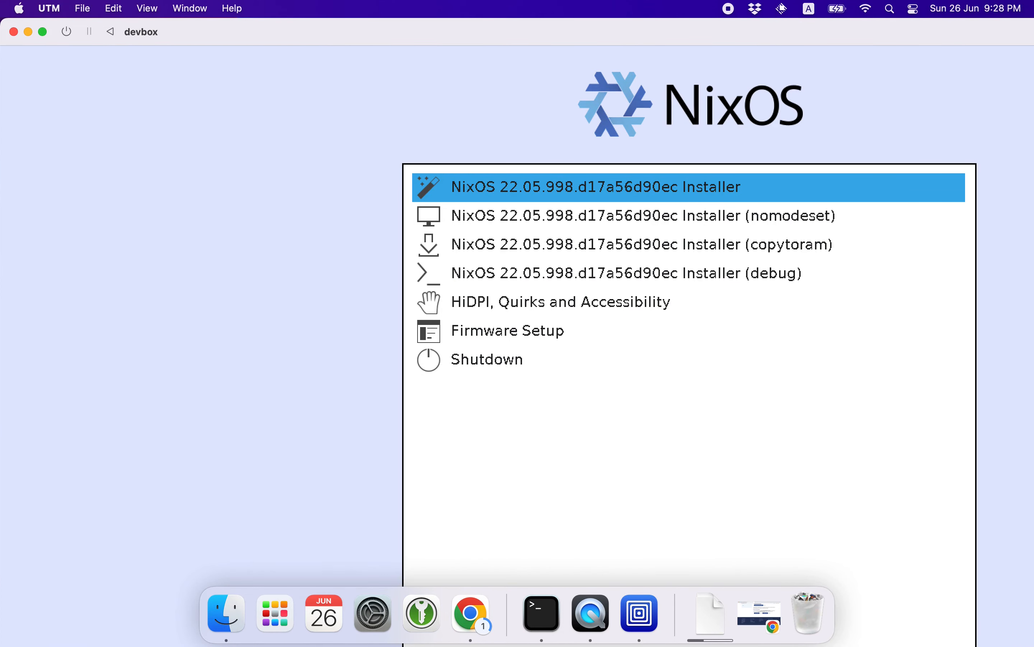
key(Return)
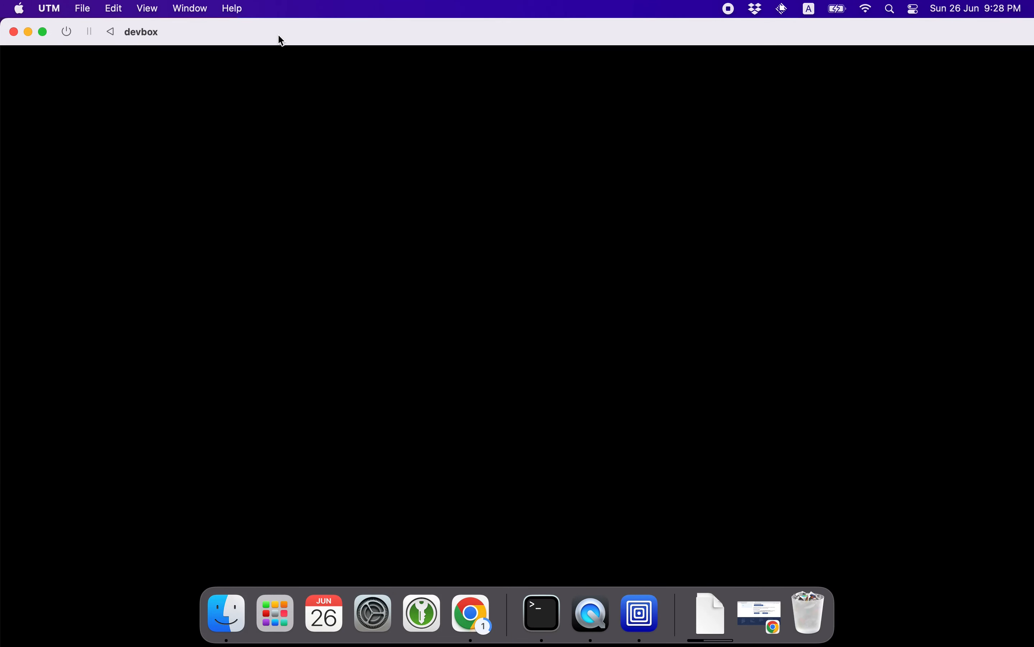
drag(282, 40, 294, 38)
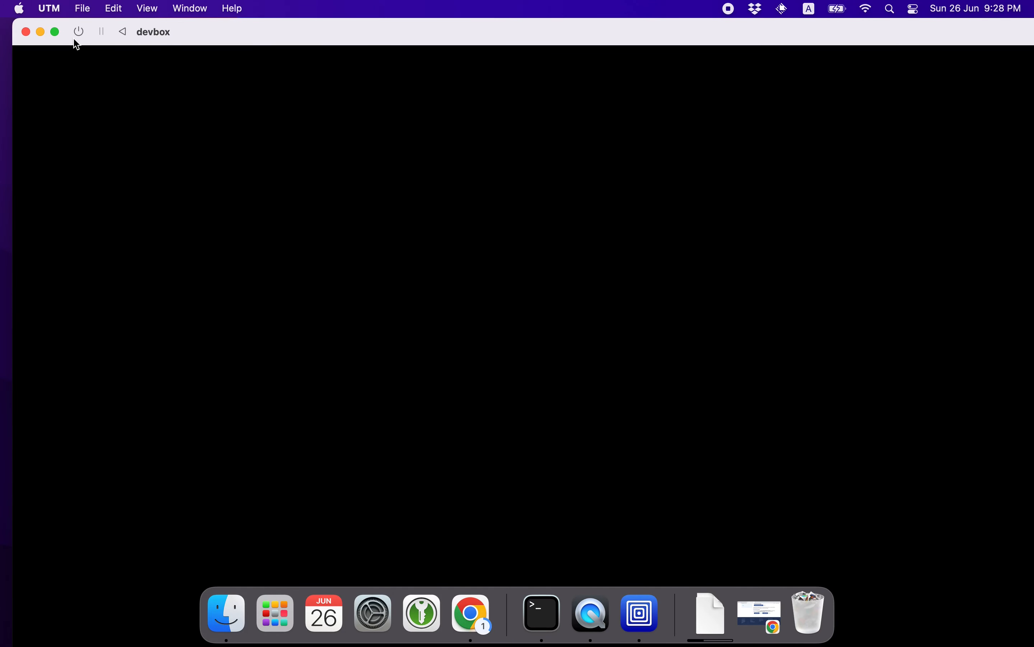
drag(393, 30, 403, 27)
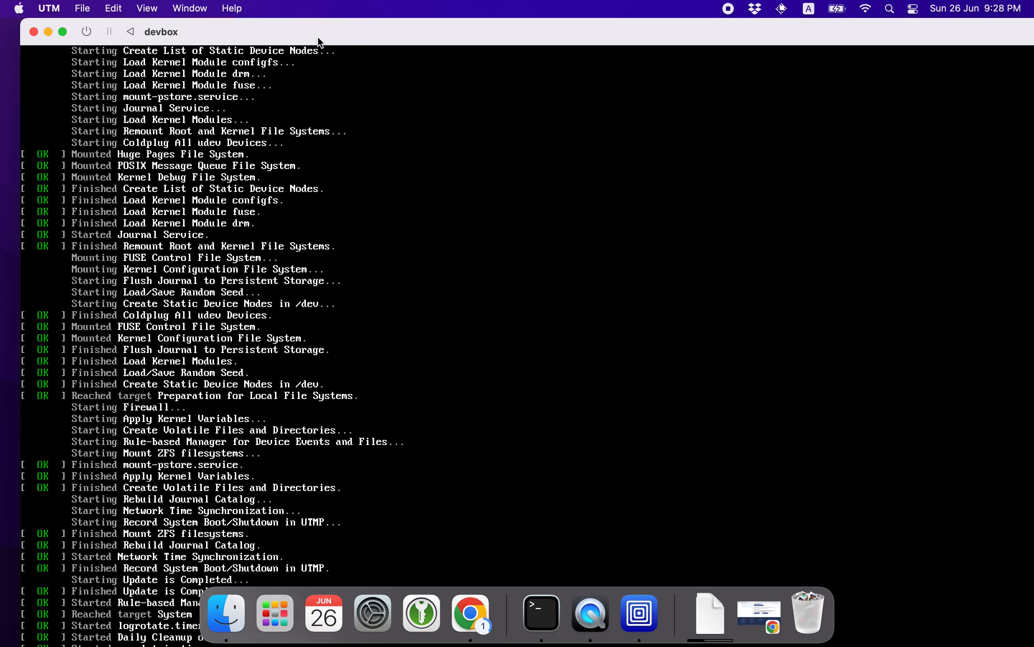
drag(321, 30, 383, 39)
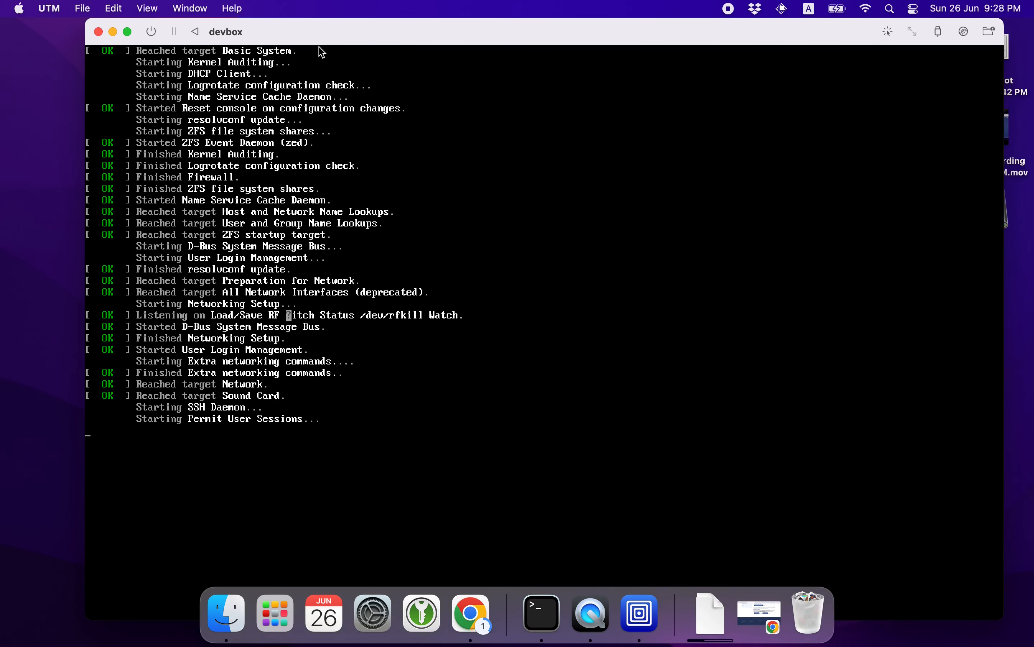
drag(397, 42, 421, 29)
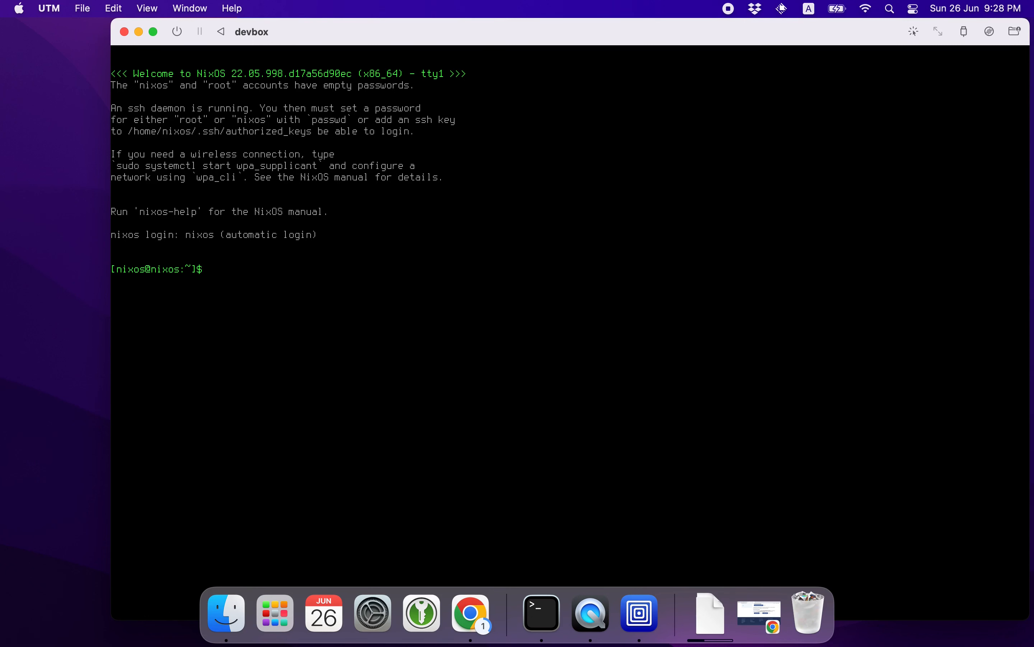
Check the current user with whoami and try switching to root with su.
text(whoami)
key(Return)
text(su)
key(Return)
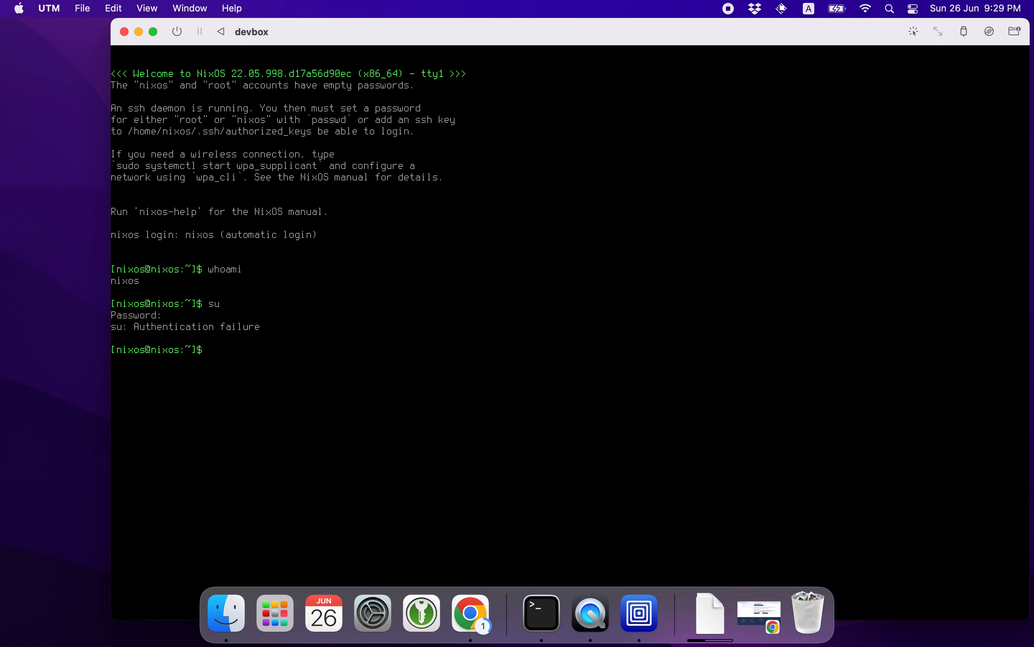
text(su)
key(Return)
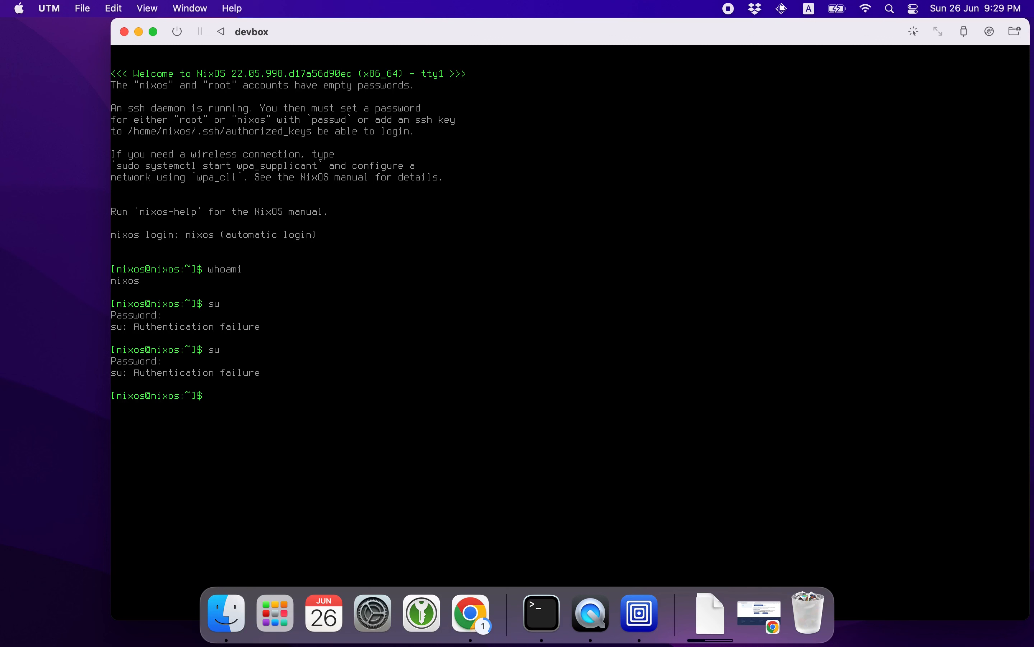
Clear the console and open a root shell with sudo su.
text(clear)
key(Return)
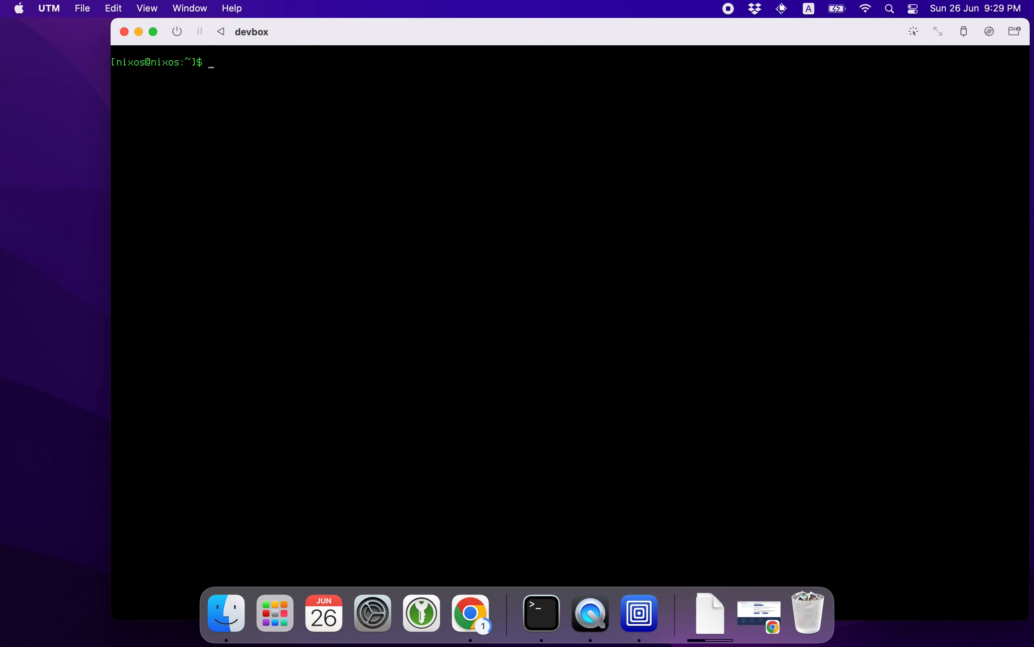
text(sudo su)
key(Return)
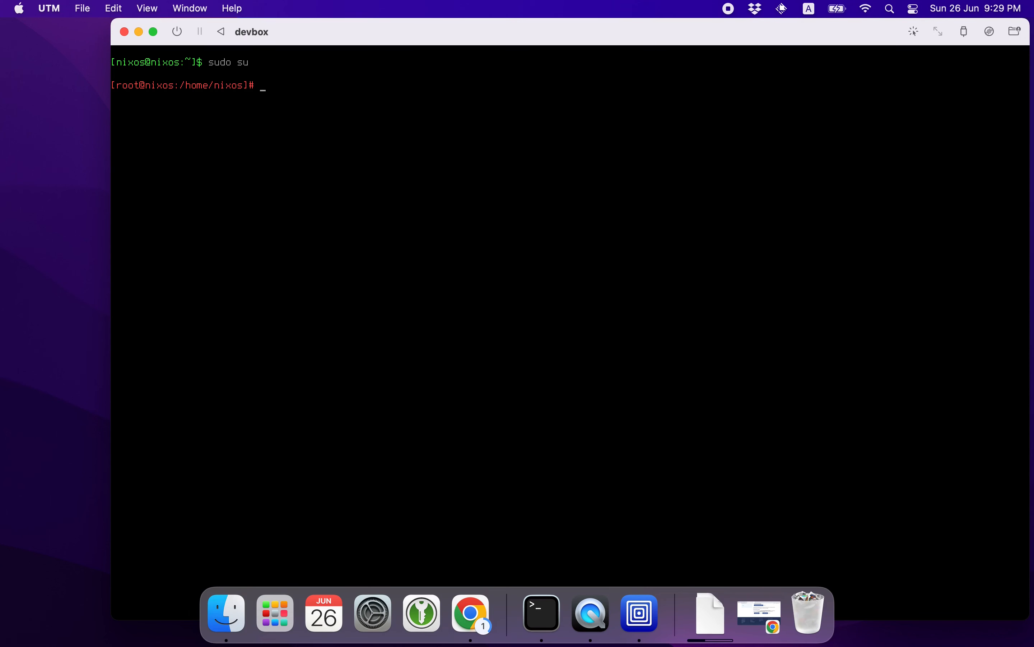